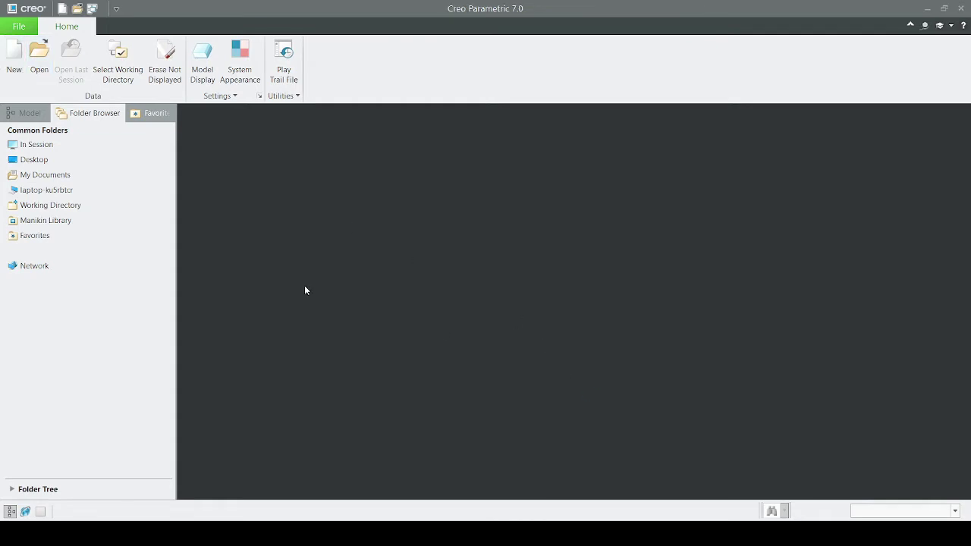
# Create a new solid part named TEST01 from the default inlbs_part_solid_abs template
pyautogui.hotkey('ctrl', 'o')
pyautogui.click(17, 73)
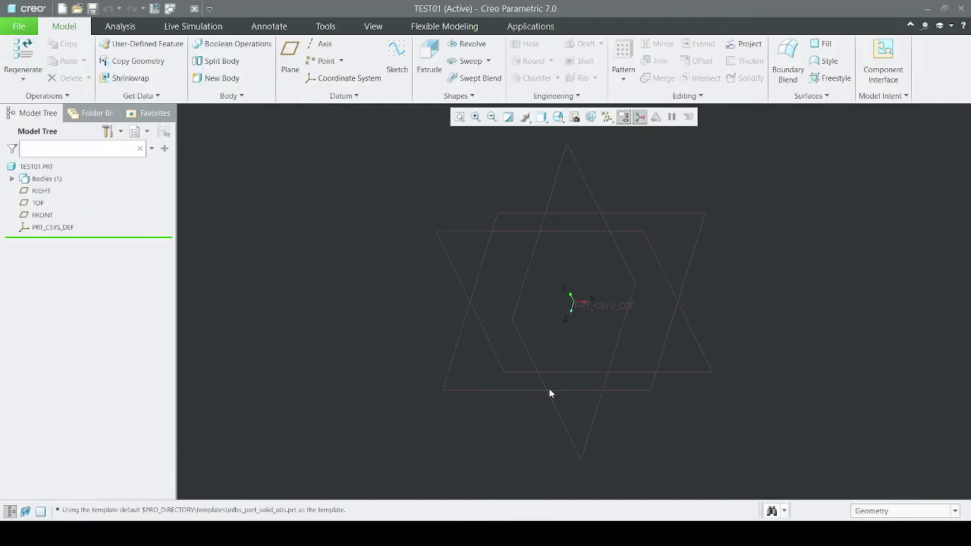
# Examine the orientation of the TOP, FRONT and RIGHT datum planes by highlighting all three around the part's origin
pyautogui.scroll(-2, 382, 317)
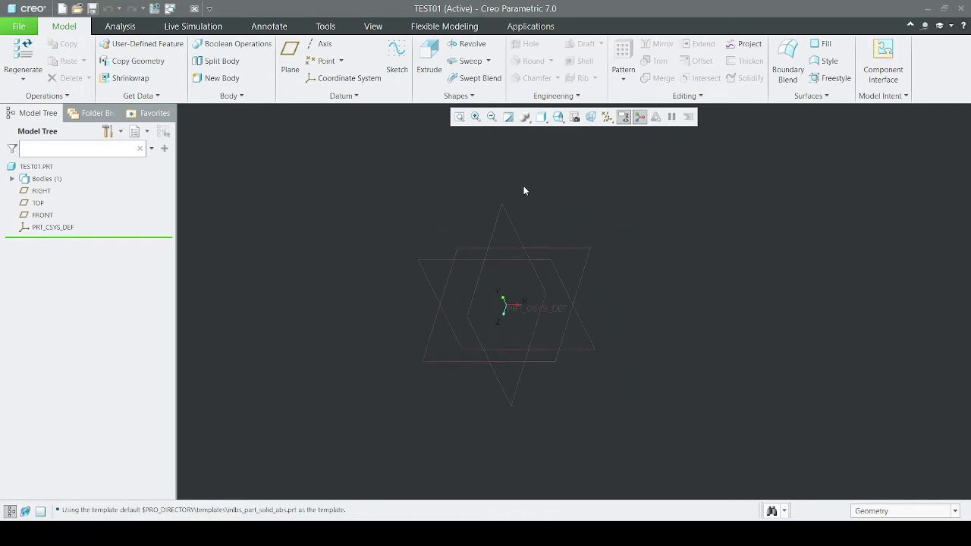
pyautogui.moveTo(413, 303); pyautogui.dragTo(491, 234, button='middle')
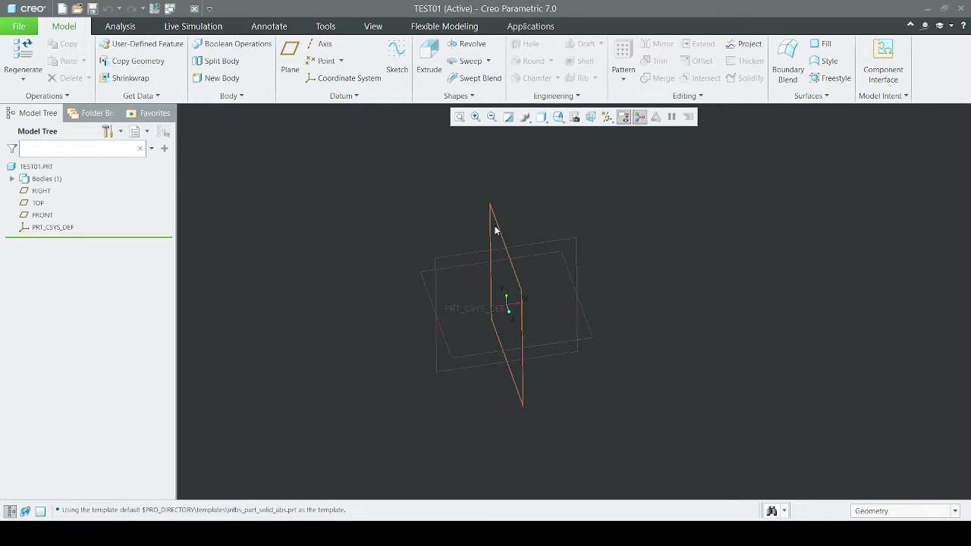
pyautogui.click(579, 241)
pyautogui.keyDown('ctrl'); pyautogui.click(561, 254); pyautogui.keyUp('ctrl')
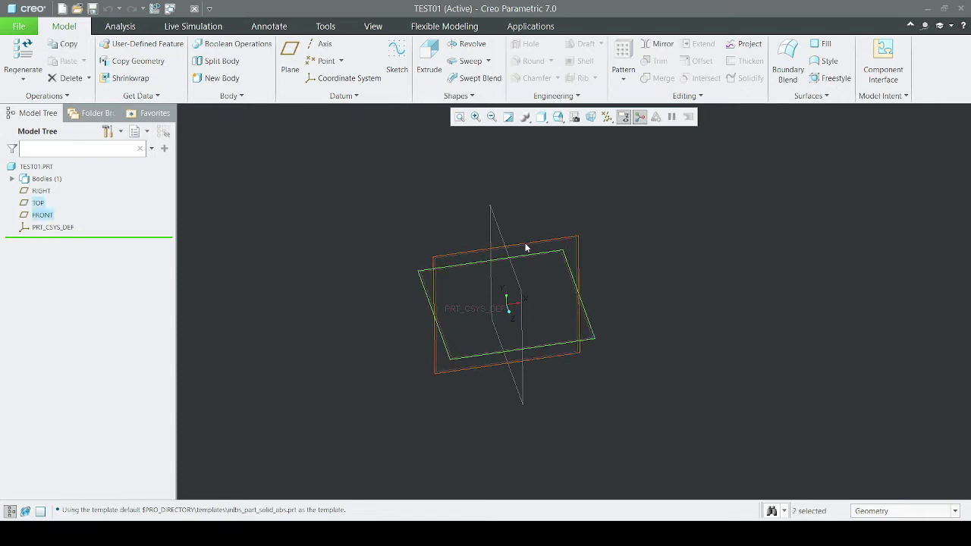
pyautogui.keyDown('ctrl'); pyautogui.click(495, 219); pyautogui.keyUp('ctrl')
pyautogui.moveTo(508, 252); pyautogui.dragTo(469, 287, button='middle')
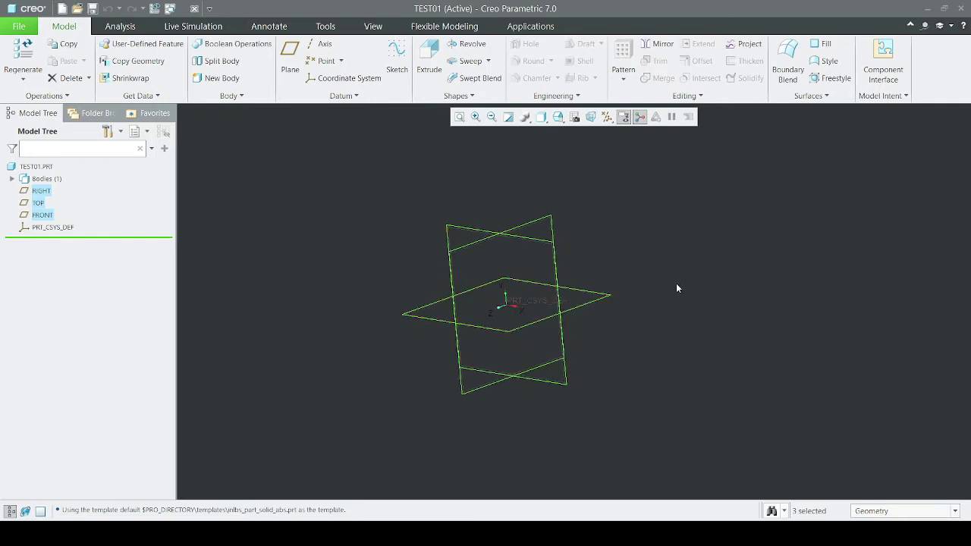
pyautogui.click(675, 283)
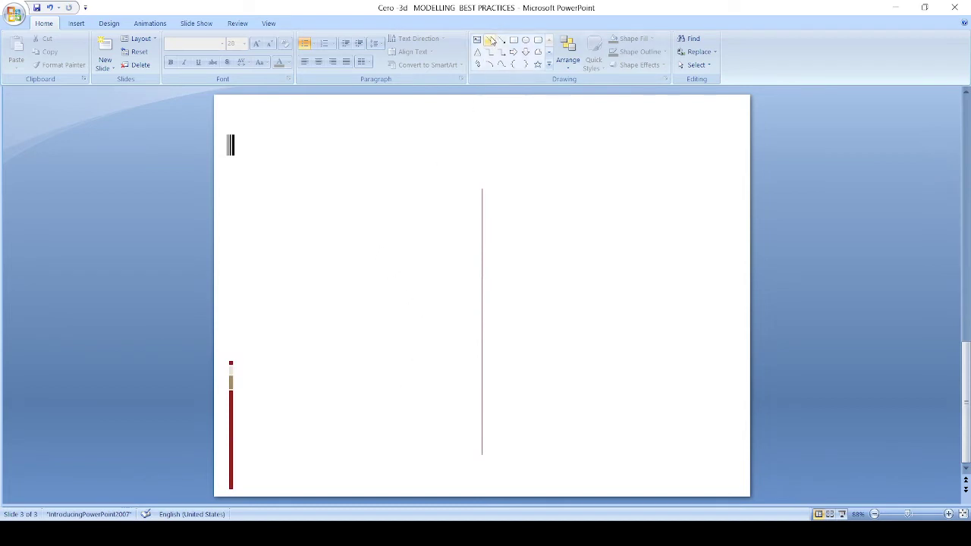
pyautogui.click(489, 43)
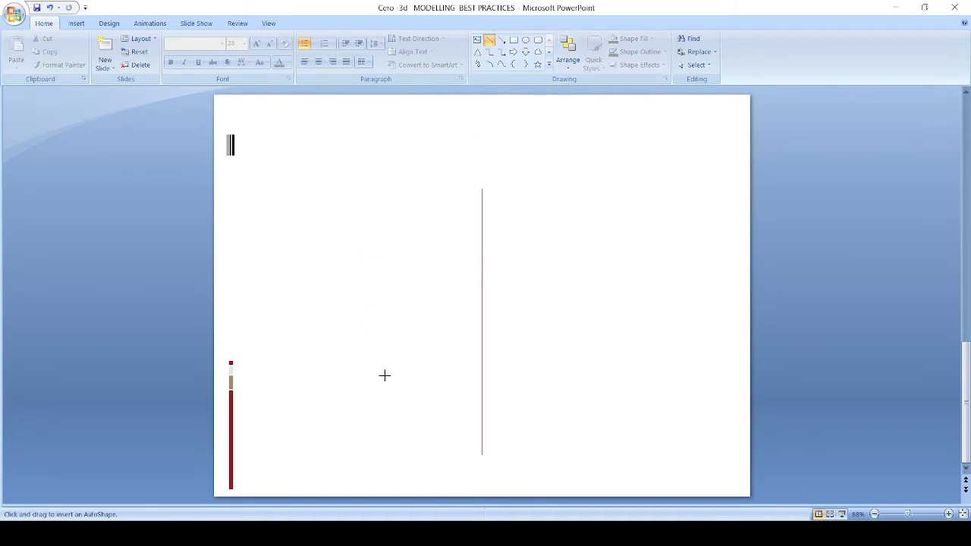
pyautogui.moveTo(386, 375); pyautogui.dragTo(381, 183)
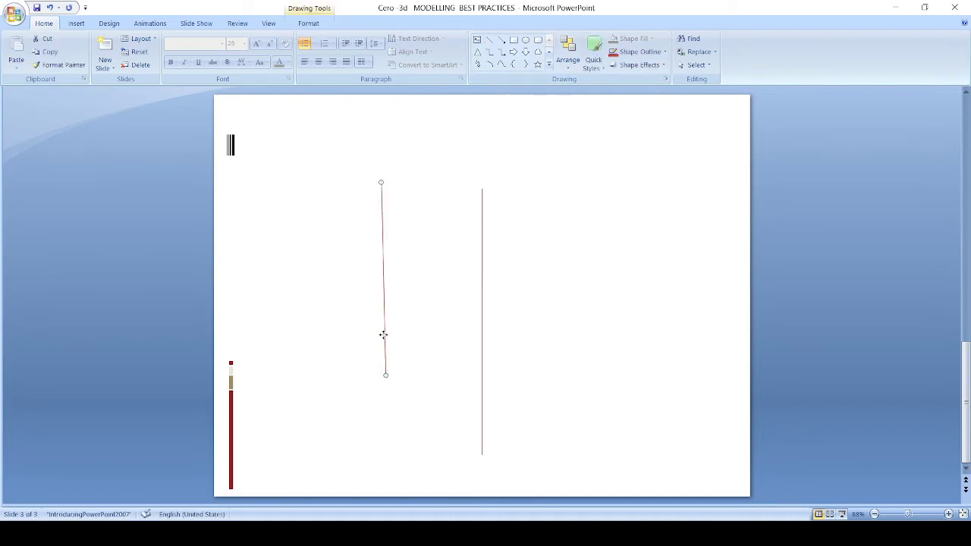
pyautogui.press('Delete')
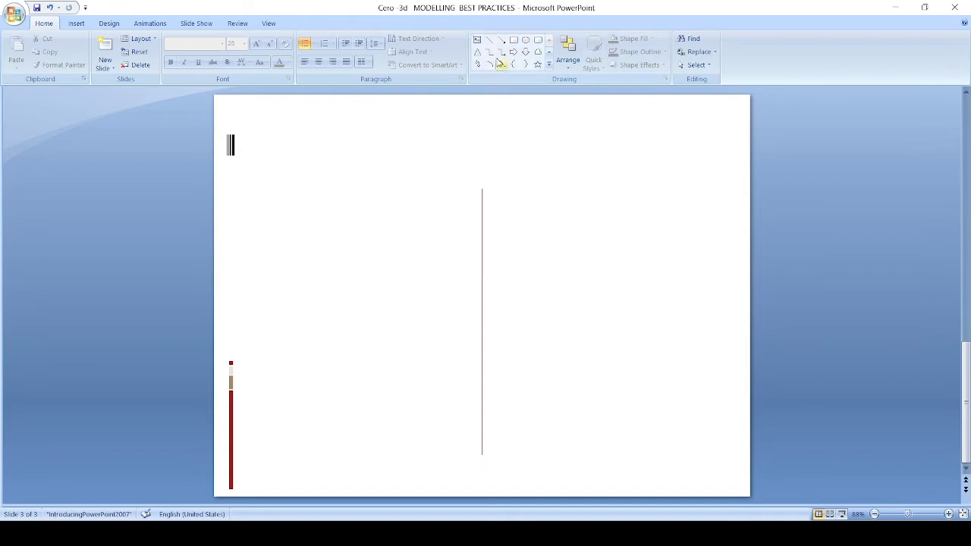
# On the PowerPoint slide, add the text label "y" beside the upper end of the vertical line
pyautogui.click(477, 40)
pyautogui.click(458, 170)
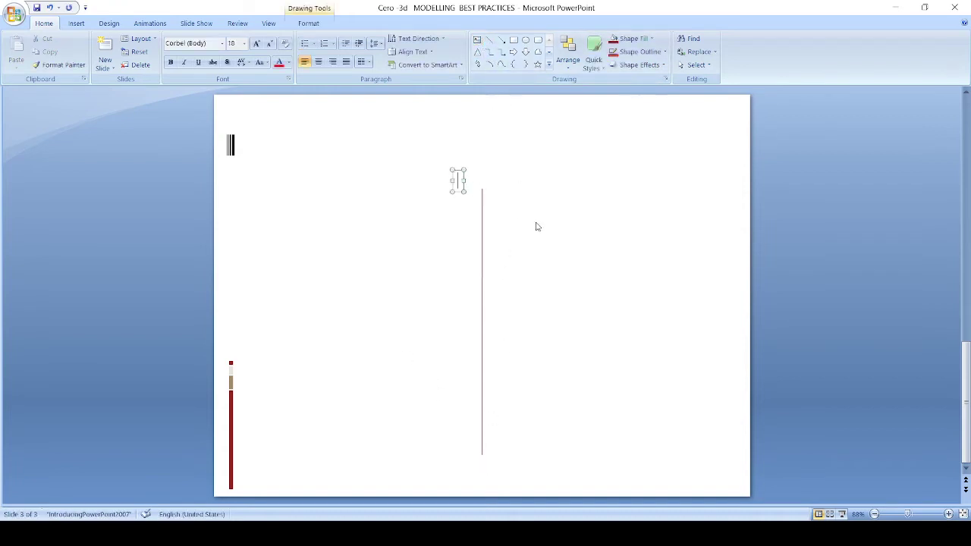
pyautogui.write('y')
pyautogui.click(480, 277)
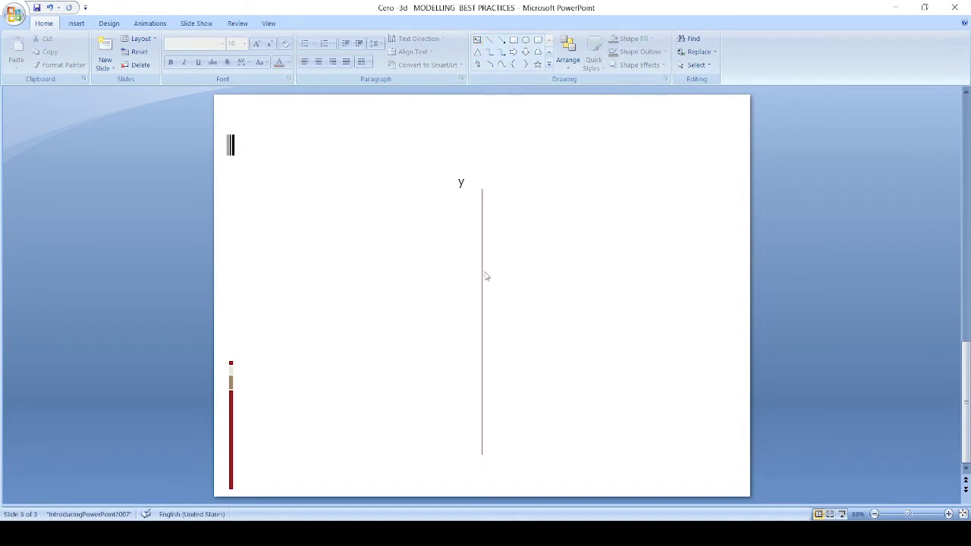
# Draw a horizontal axis line to the right from the vertical line's lower end and label its outer end "x"
pyautogui.click(489, 40)
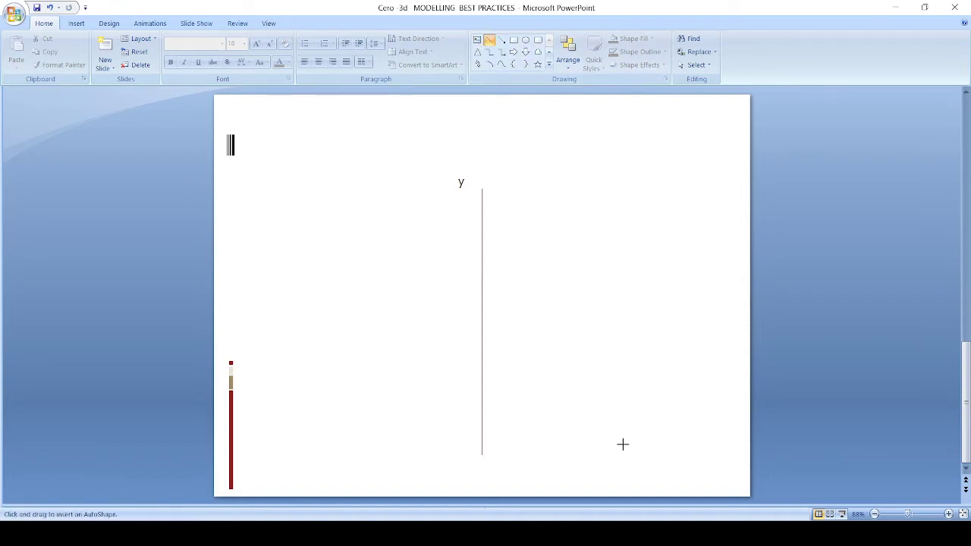
pyautogui.moveTo(657, 455); pyautogui.dragTo(482, 454)
pyautogui.click(678, 436)
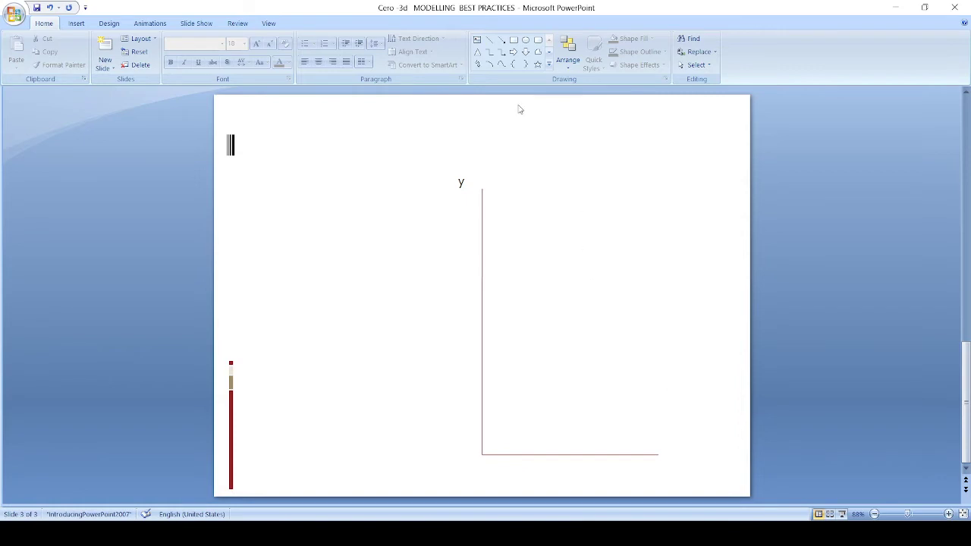
pyautogui.click(477, 40)
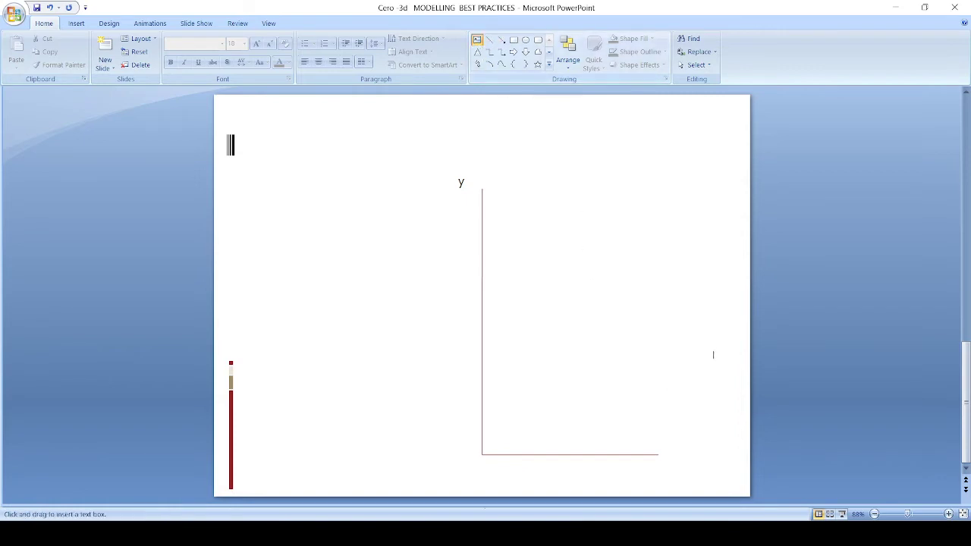
pyautogui.click(694, 443)
pyautogui.write('x')
pyautogui.click(762, 444)
pyautogui.click(696, 459)
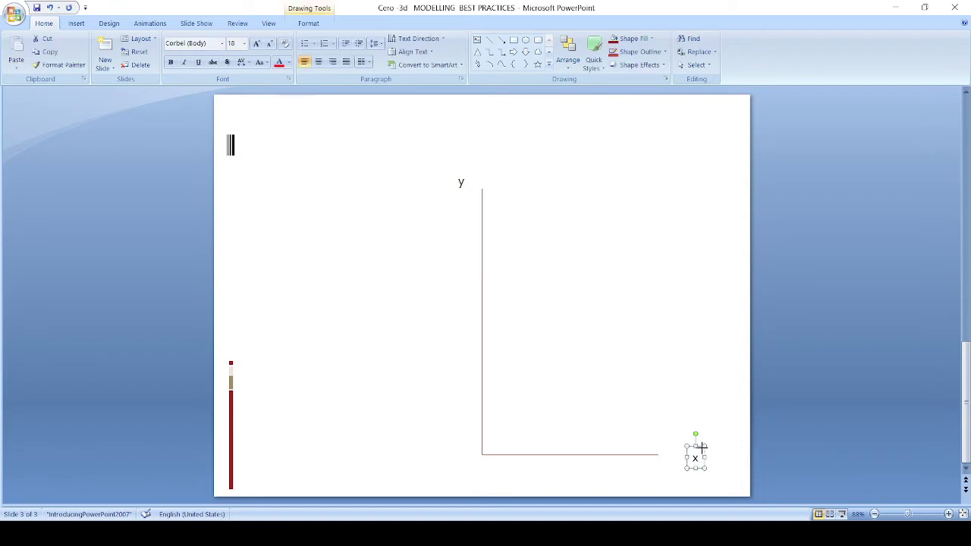
# Draw a slanted axis line from the origin toward the lower left and label its end "Z" using a copy of the "y" label
pyautogui.click(489, 39)
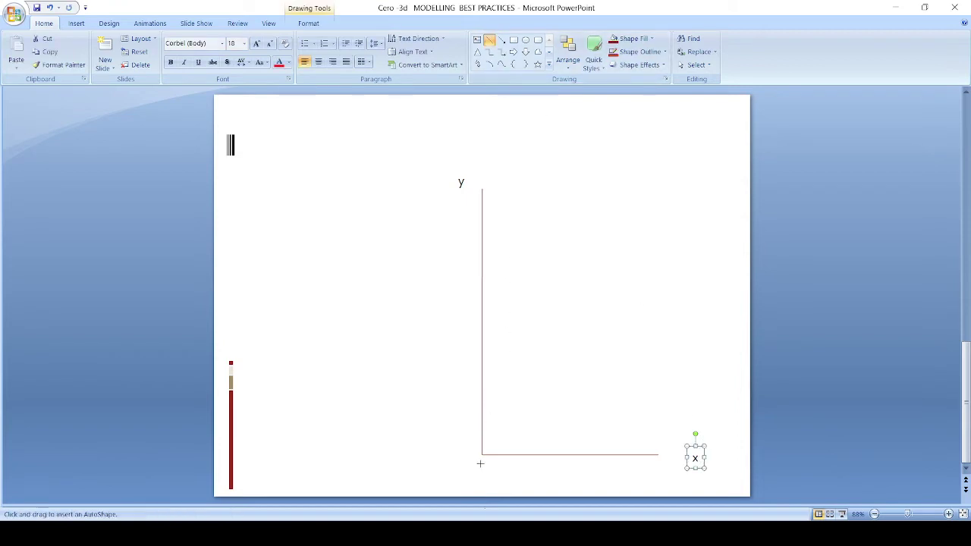
pyautogui.moveTo(353, 479); pyautogui.dragTo(482, 455)
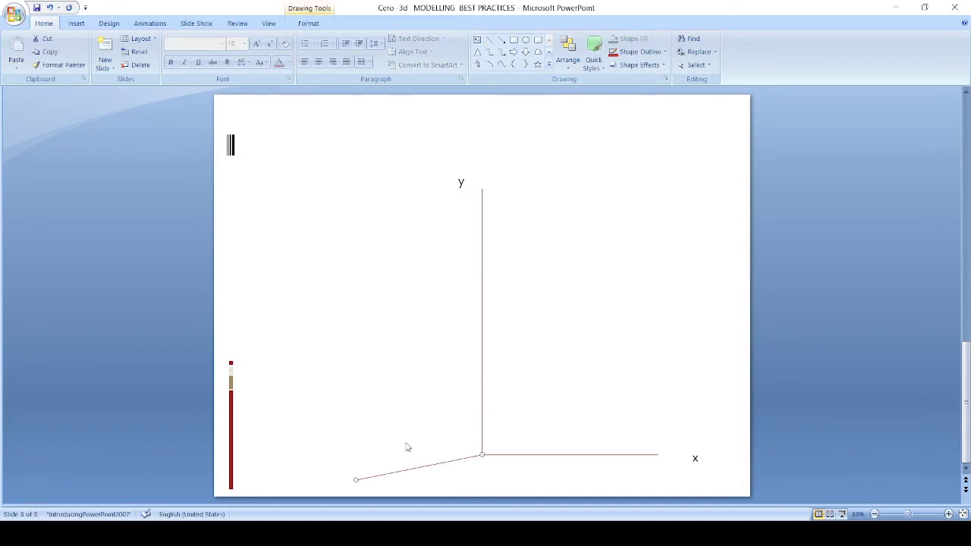
pyautogui.click(432, 390)
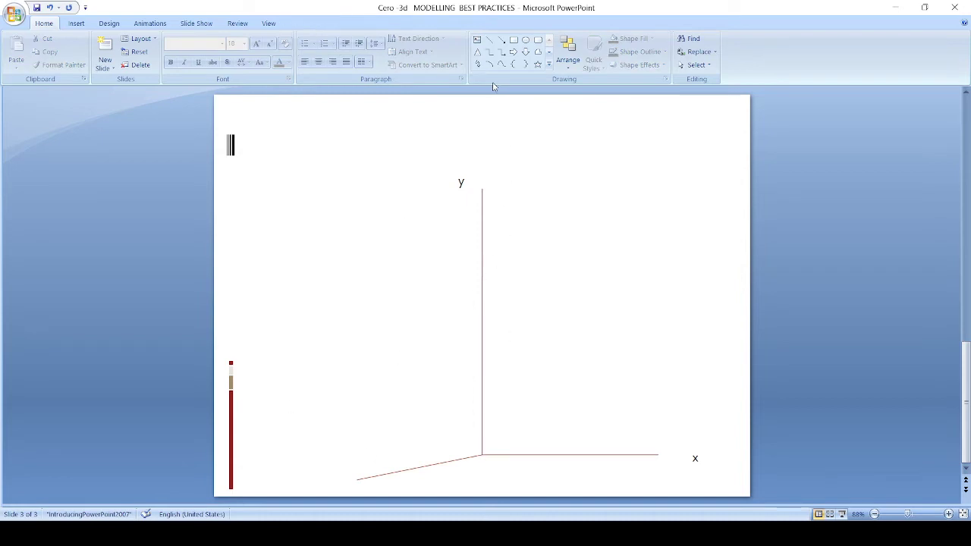
pyautogui.click(466, 179)
pyautogui.keyDown('ctrl'); pyautogui.moveTo(467, 176); pyautogui.dragTo(343, 456); pyautogui.keyUp('ctrl')
pyautogui.doubleClick(340, 463)
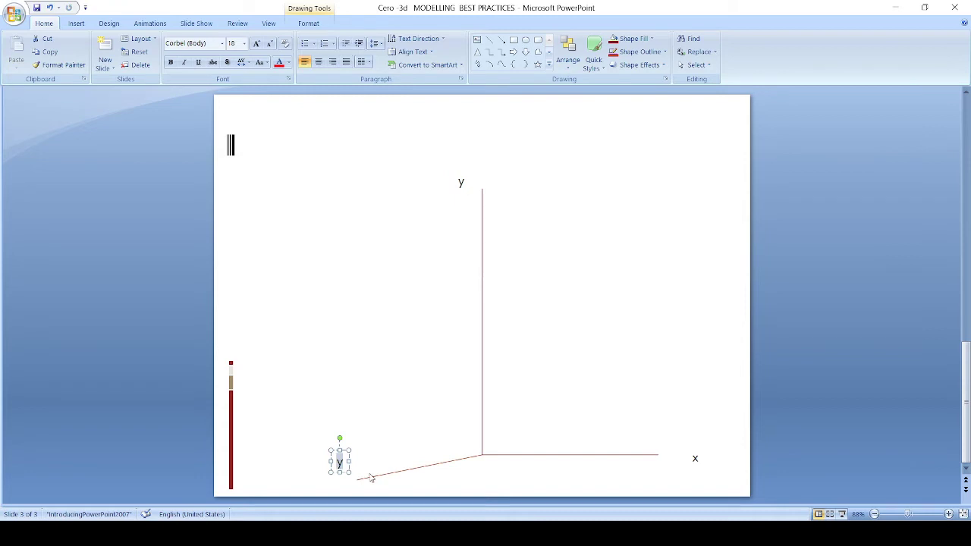
pyautogui.write('Z')
pyautogui.click(365, 426)
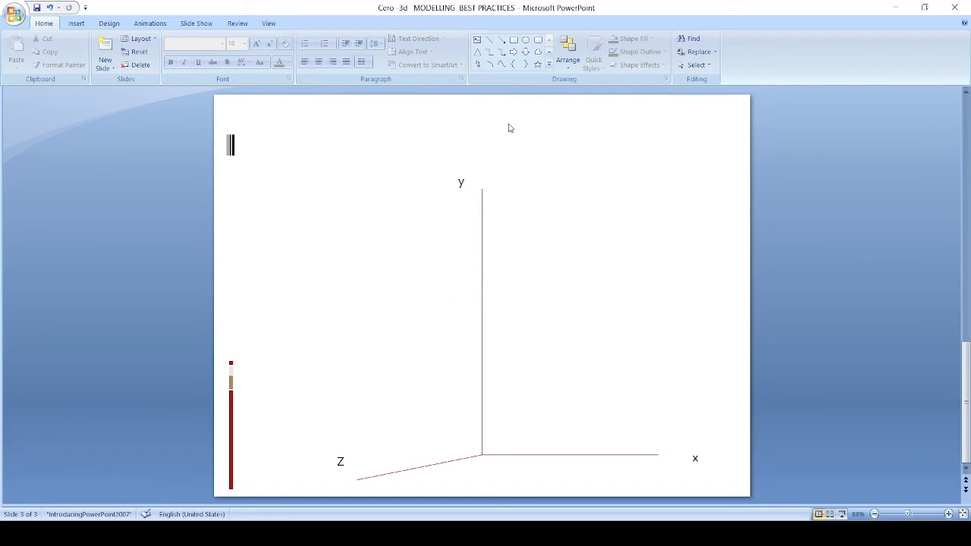
# Draw a wide filled rectangle well to the right of the upper y axis and shift it slightly to adjust its position
pyautogui.moveTo(611, 199)
pyautogui.mouseDown()
pyautogui.moveTo(701, 293)
pyautogui.moveTo(722, 275)
pyautogui.mouseUp()
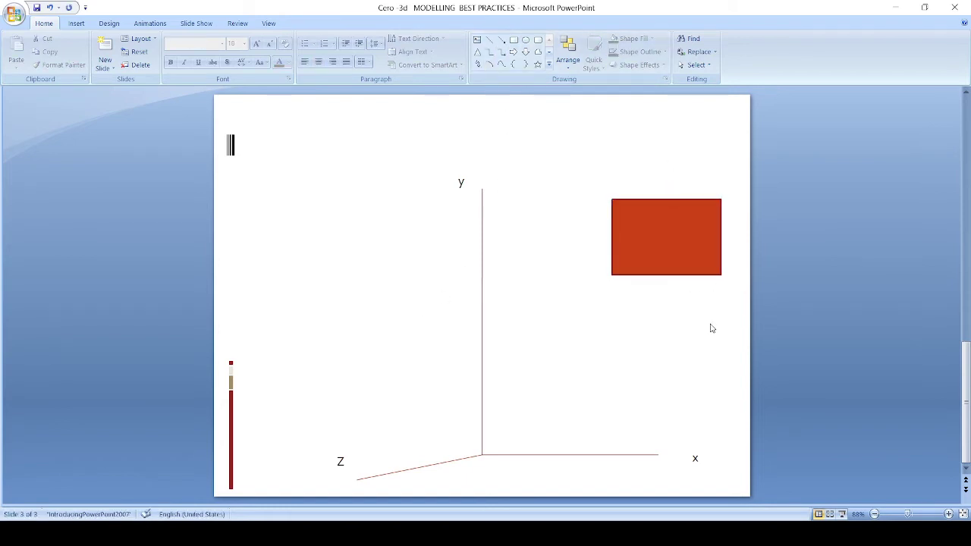
pyautogui.click(686, 206)
pyautogui.press('Down')
pyautogui.press('Down')
pyautogui.press('Down')
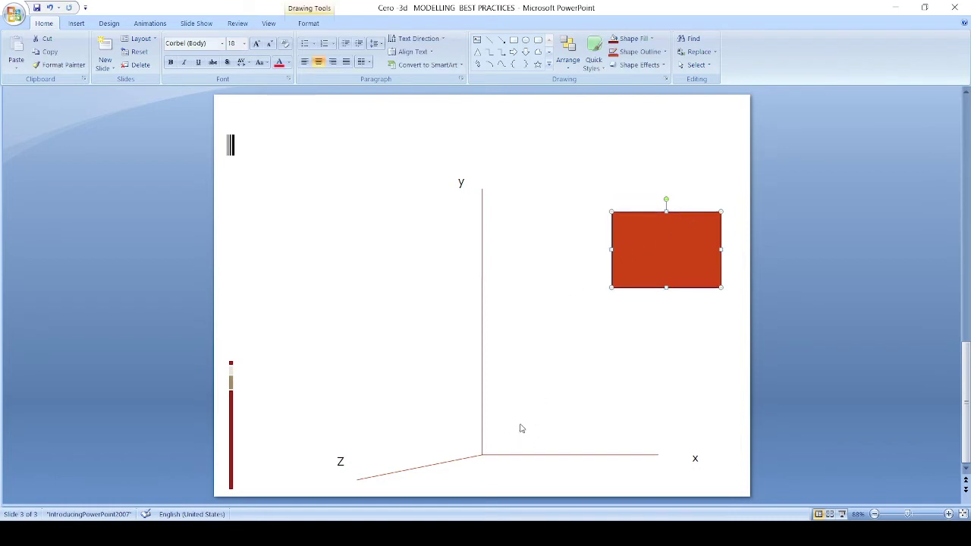
pyautogui.moveTo(646, 217); pyautogui.dragTo(652, 208)
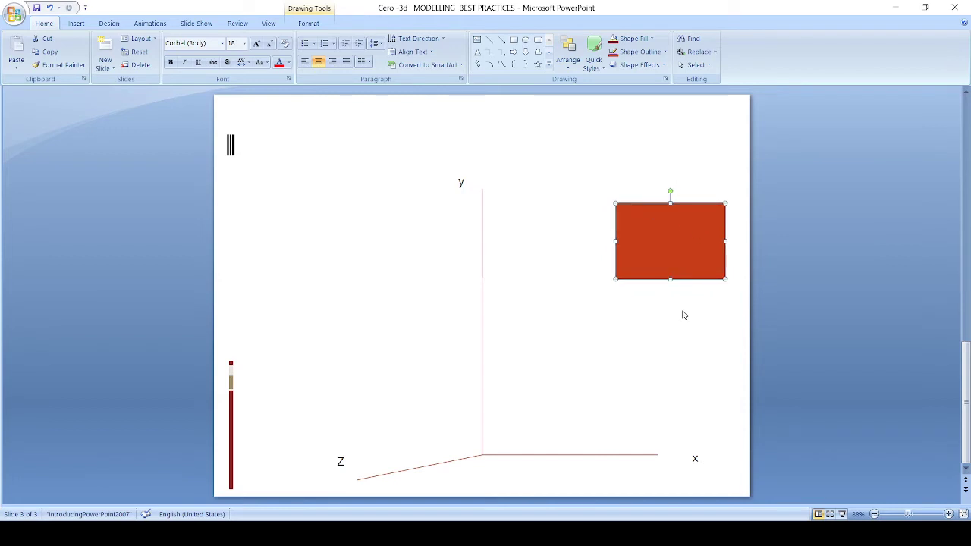
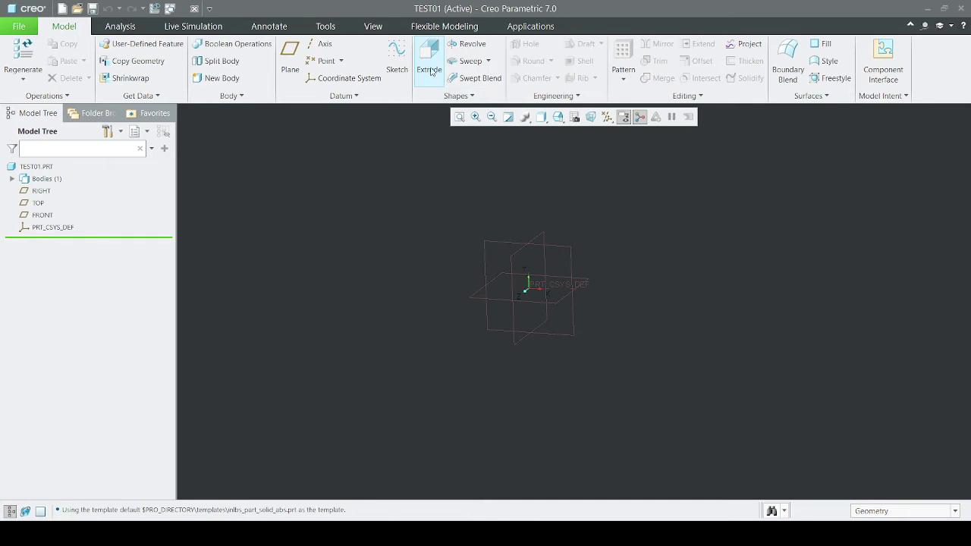
# In Creo Parametric, start an Extrude feature with its sketch on the FRONT plane and orient the sketch parallel to the screen
pyautogui.click(430, 70)
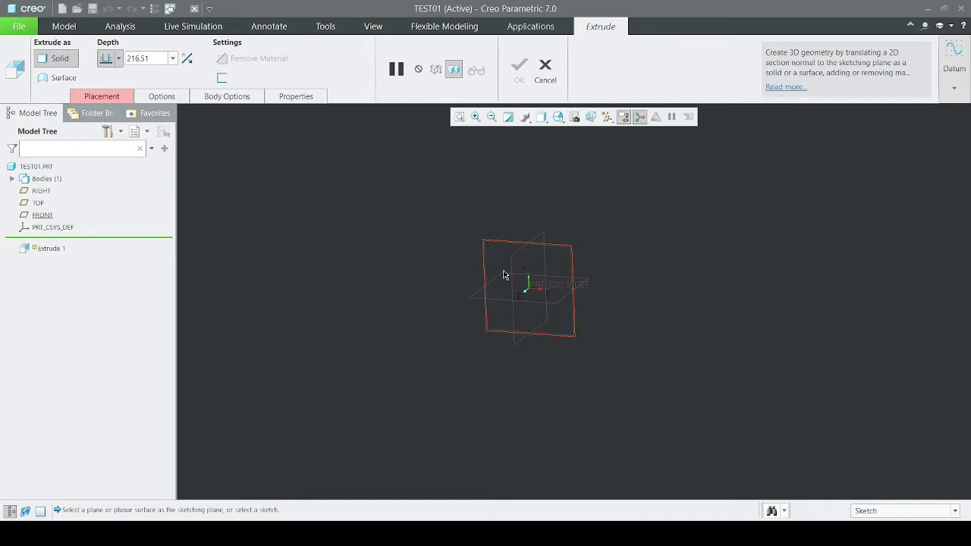
pyautogui.click(562, 249)
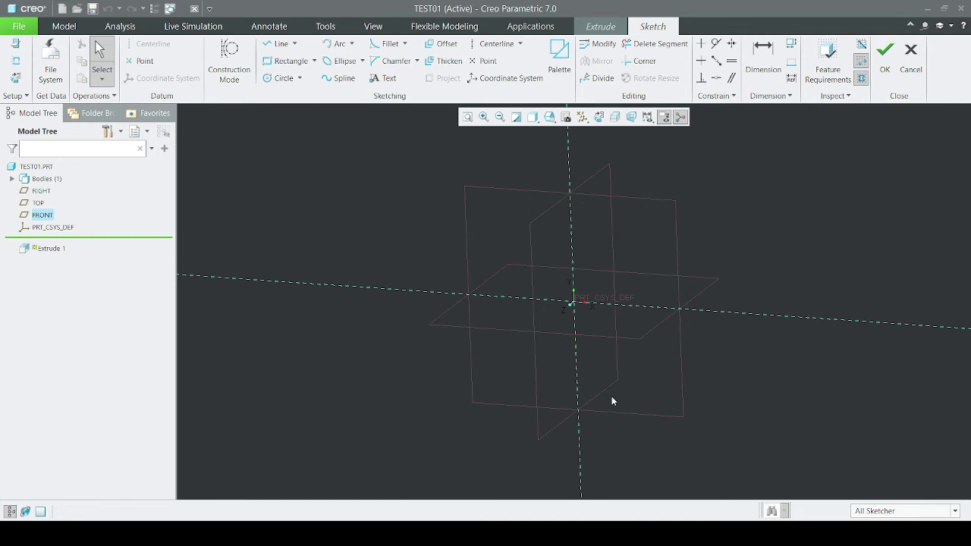
pyautogui.click(598, 118)
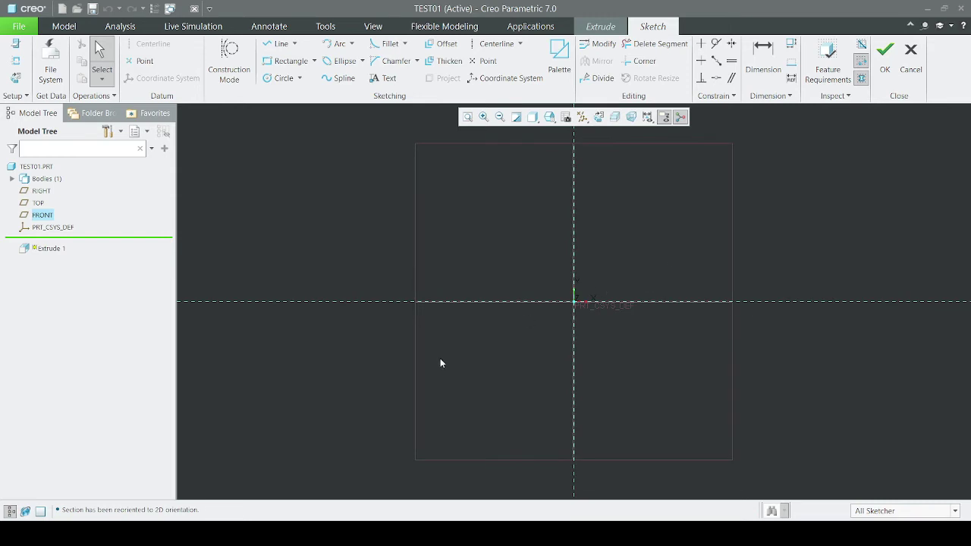
pyautogui.scroll(-3, 440, 364)
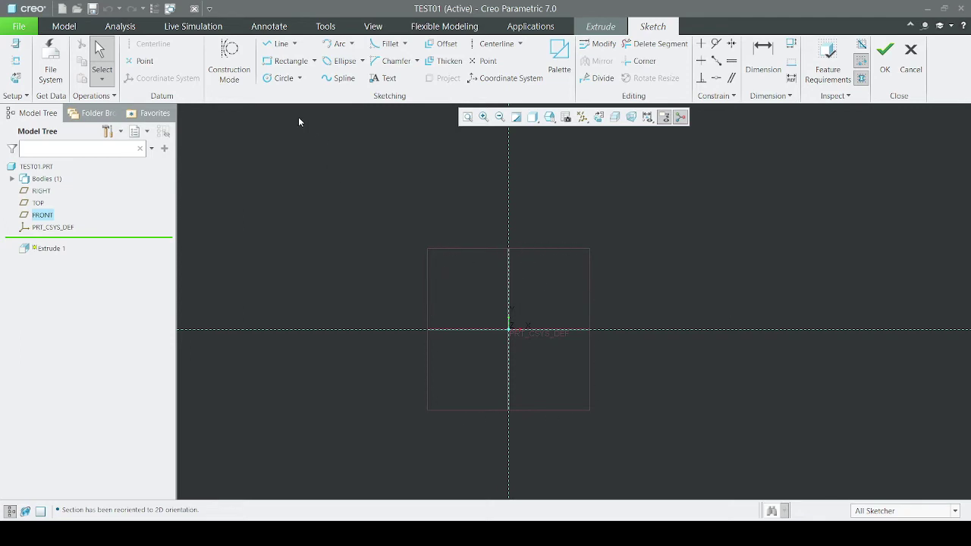
# Sketch a corner rectangle about 474 wide and 216 high, above and to the right of the origin, clear of both reference axes
pyautogui.click(286, 65)
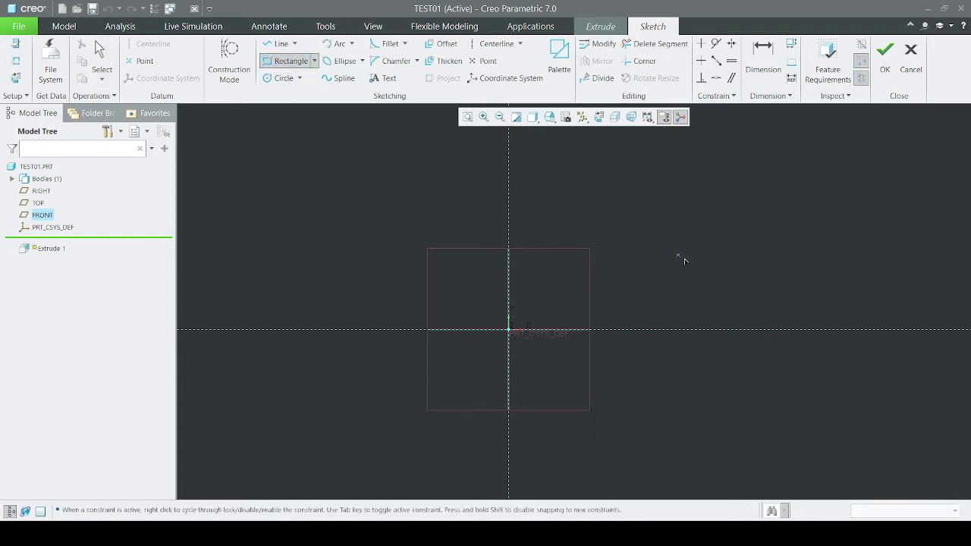
pyautogui.click(634, 264)
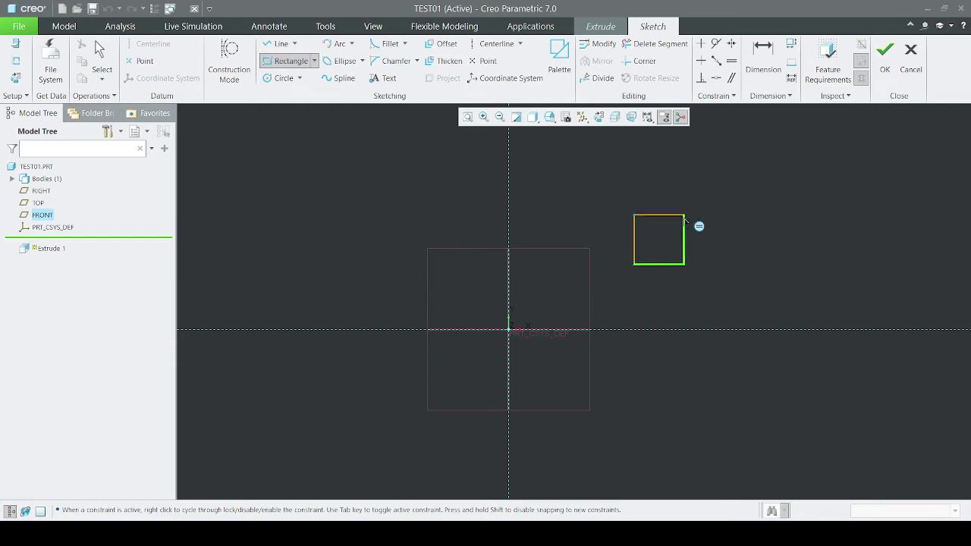
pyautogui.click(786, 199)
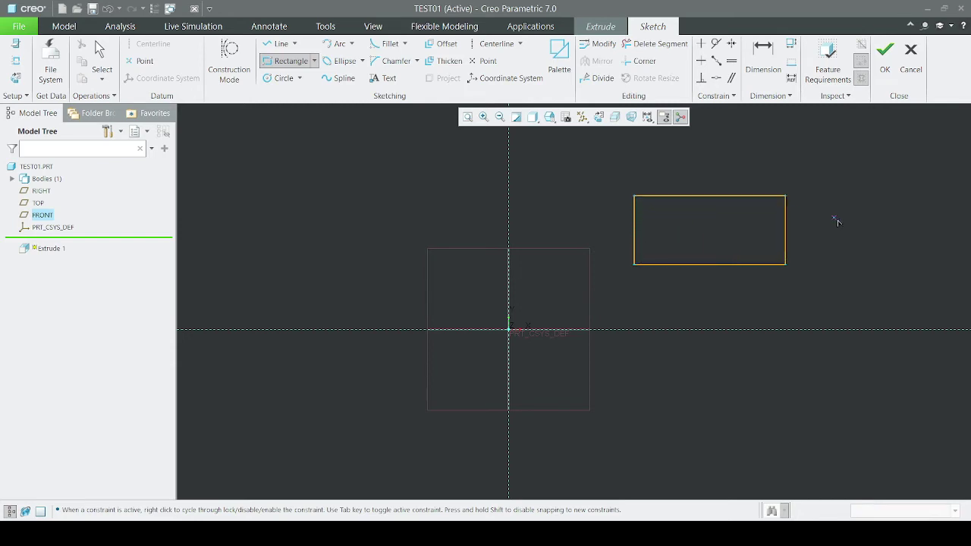
pyautogui.middleClick(841, 224)
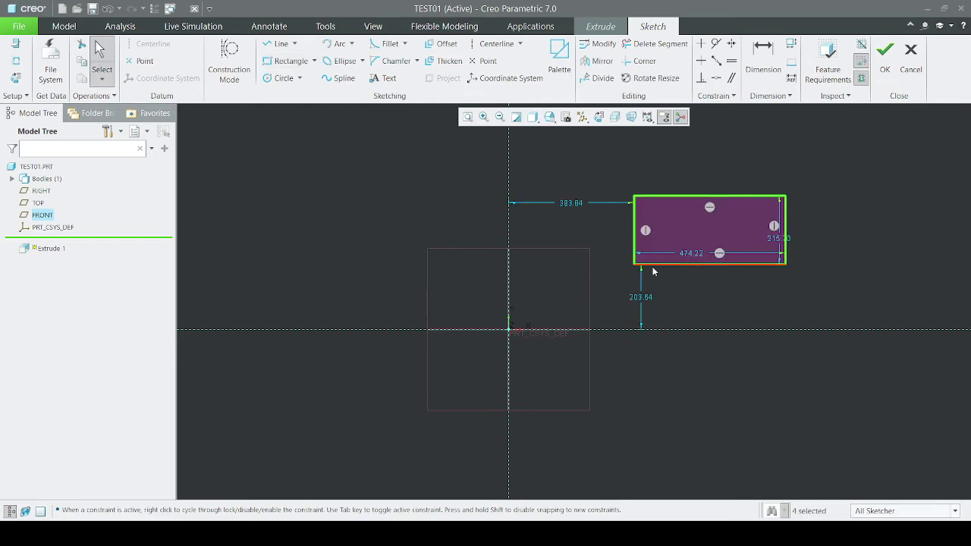
# Dimension the rectangle's lower edge and set its width to 500
pyautogui.click(693, 252)
pyautogui.middleClick(692, 291)
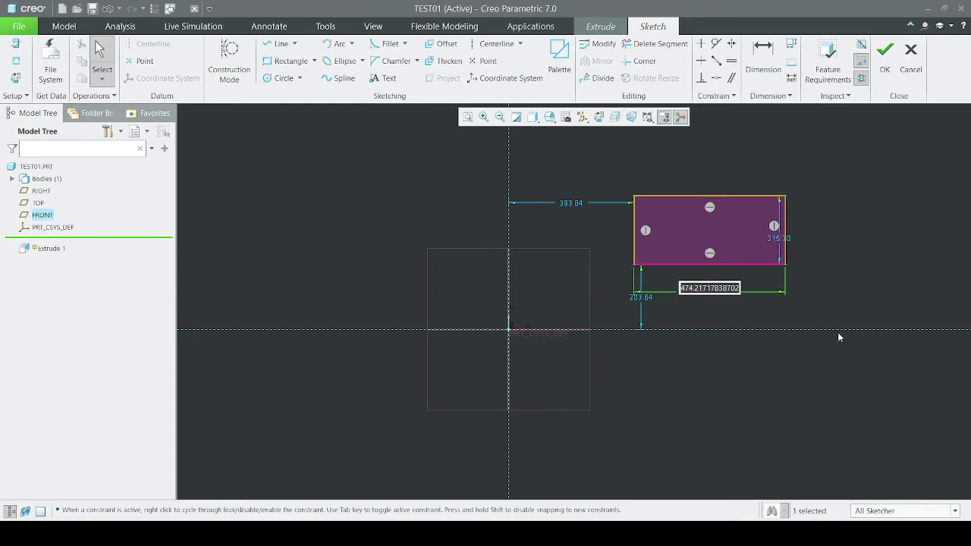
pyautogui.write('500')
pyautogui.press('Return')
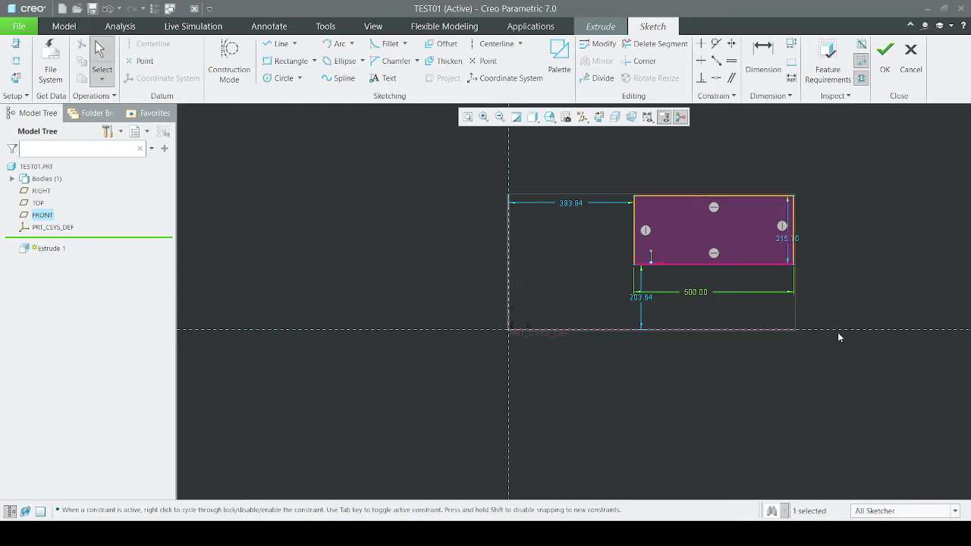
# Set the rectangle's height to 200 and place the height dimension outside its right edge
pyautogui.doubleClick(784, 238)
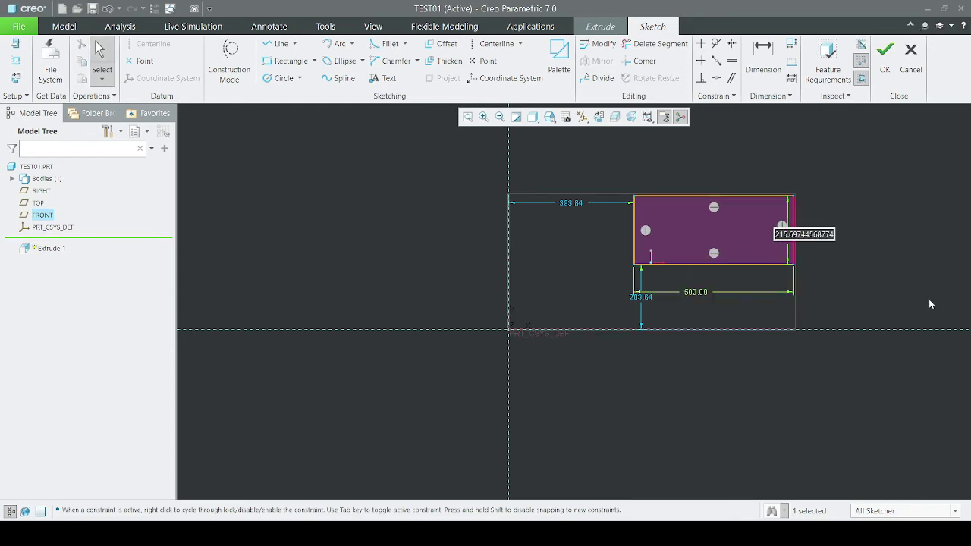
pyautogui.write('200')
pyautogui.press('Return')
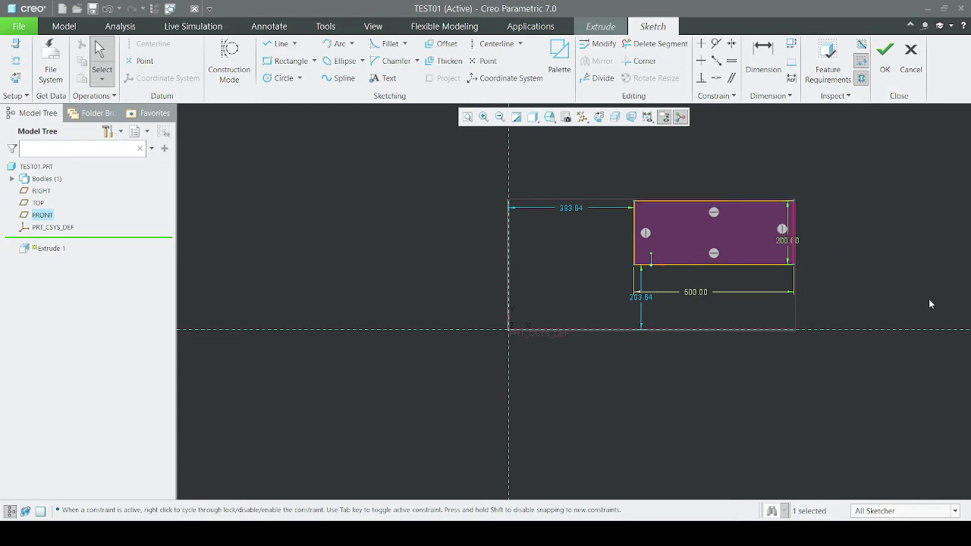
pyautogui.click(839, 278)
pyautogui.moveTo(787, 241); pyautogui.dragTo(848, 262)
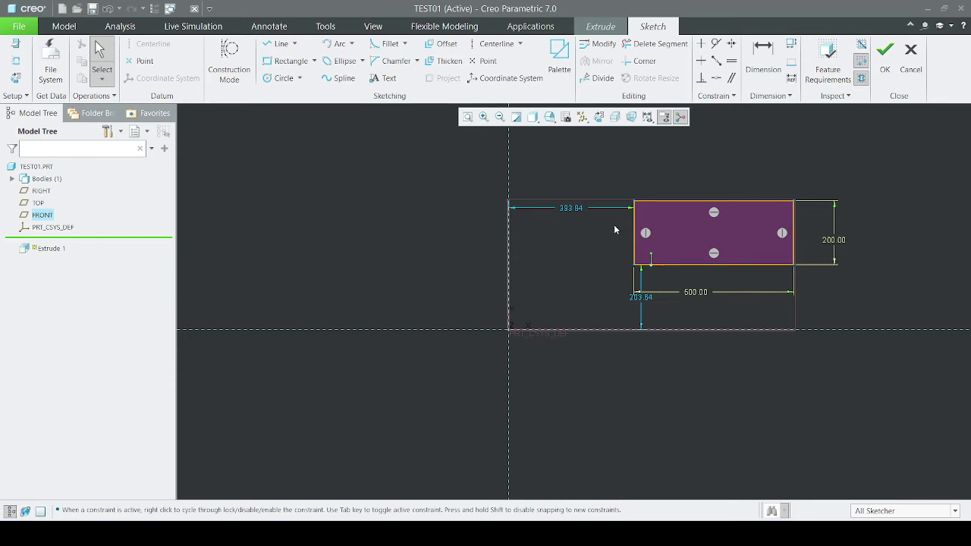
pyautogui.click(565, 209)
pyautogui.click(633, 298)
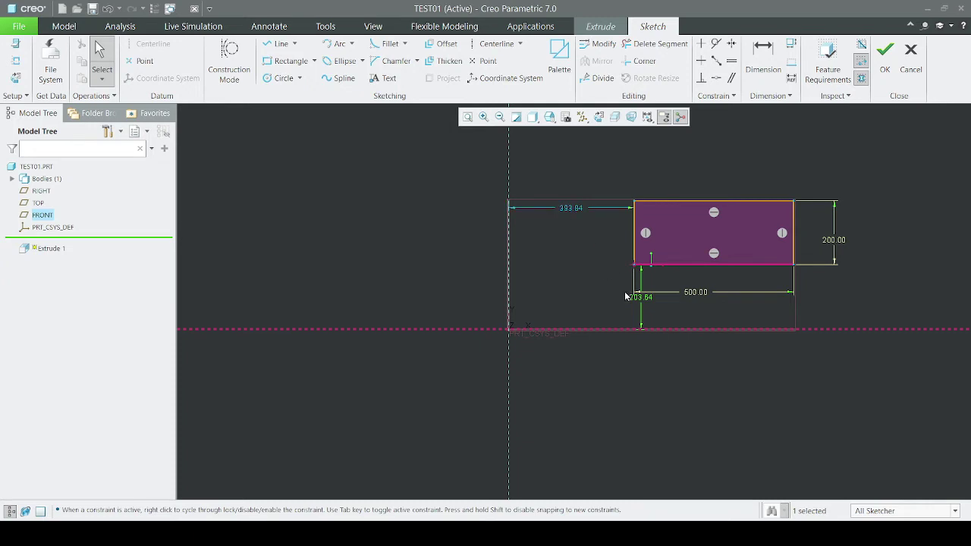
pyautogui.click(675, 384)
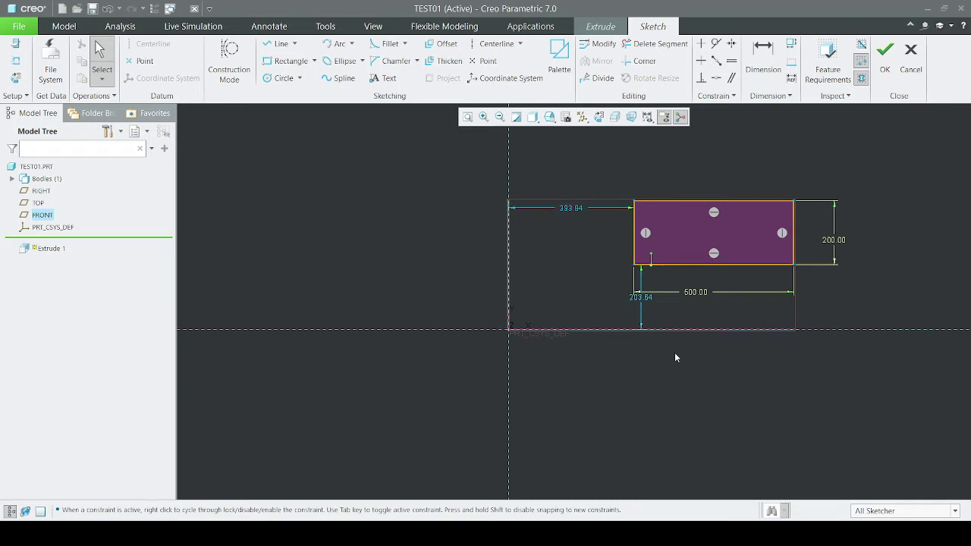
# Make the rectangle's lower edge coincident with the horizontal reference and its left edge coincident with the vertical reference
pyautogui.click(723, 265)
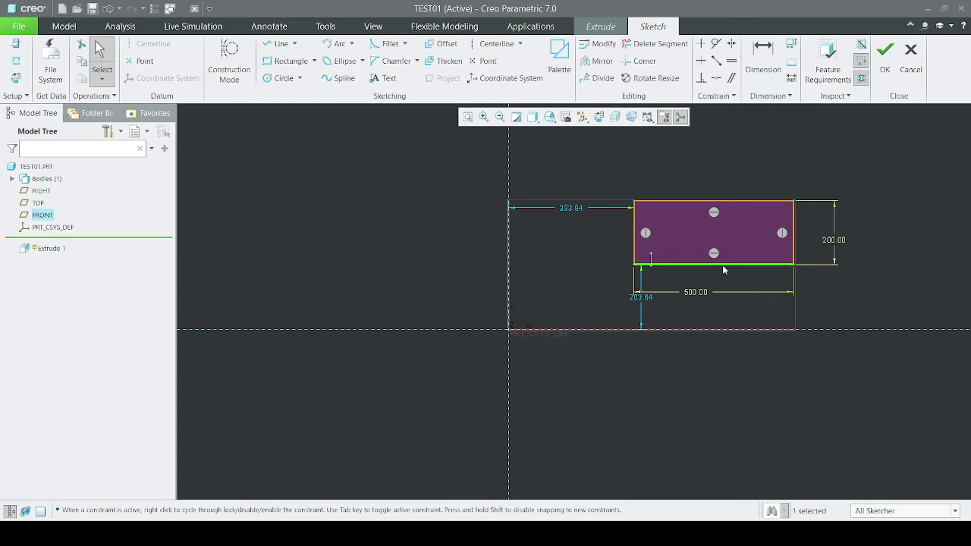
pyautogui.click(715, 80)
pyautogui.click(695, 266)
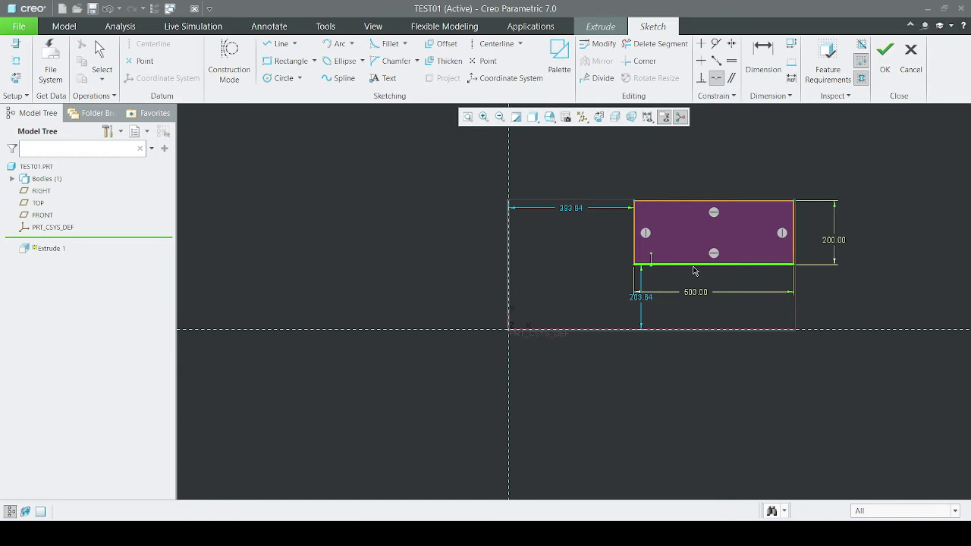
pyautogui.click(697, 329)
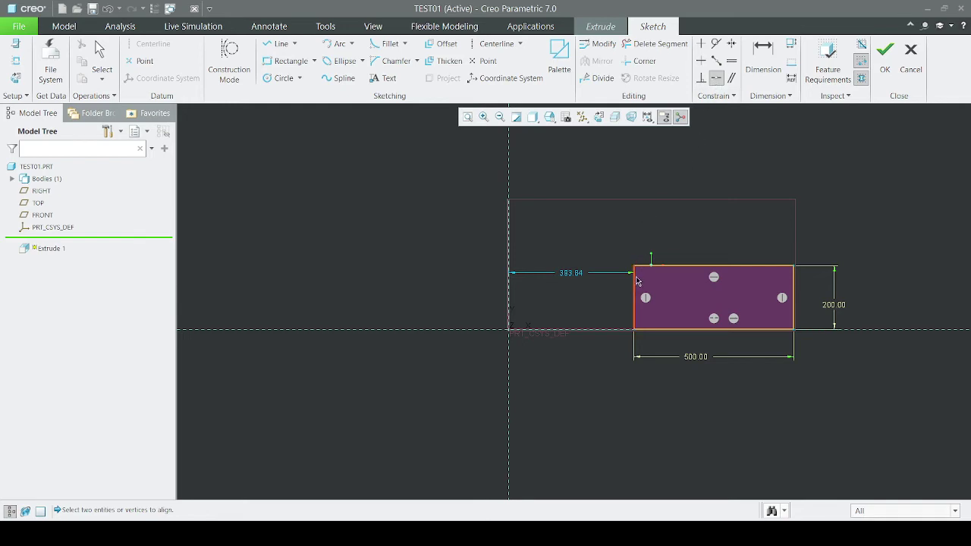
pyautogui.click(635, 296)
pyautogui.click(509, 185)
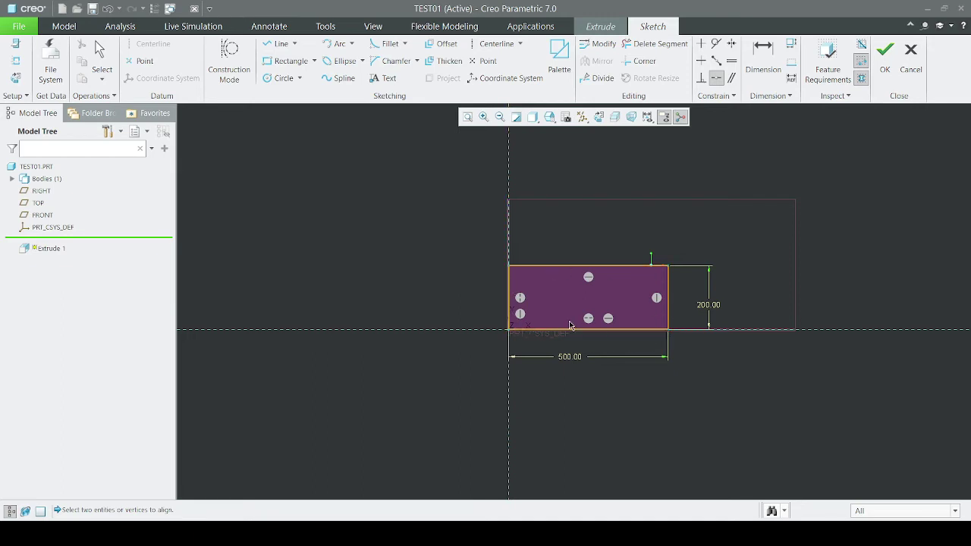
pyautogui.middleClick(722, 392)
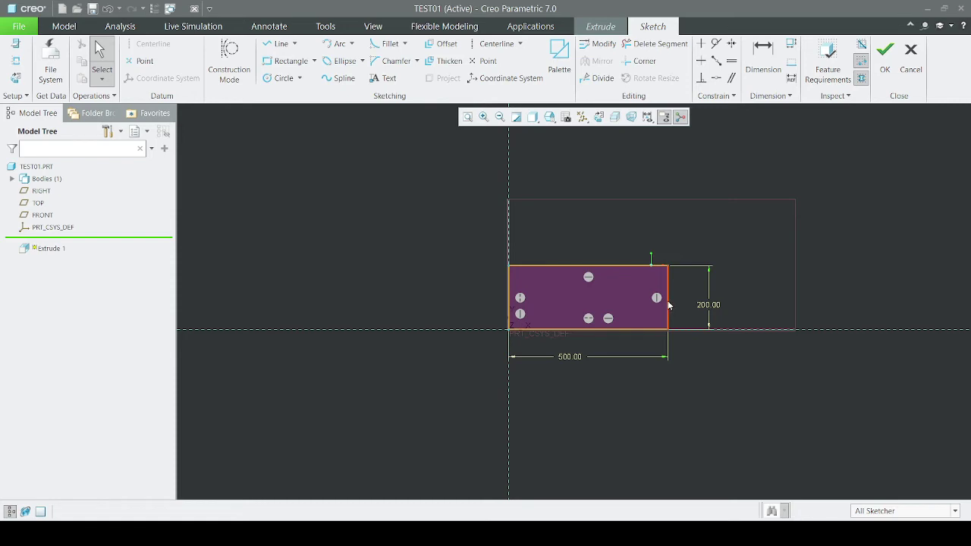
# Move the rectangle's right edge inward to about 399 wide and set the width back to 500
pyautogui.moveTo(670, 305)
pyautogui.mouseDown()
pyautogui.moveTo(755, 310)
pyautogui.moveTo(656, 312)
pyautogui.moveTo(840, 309)
pyautogui.moveTo(646, 309)
pyautogui.moveTo(808, 310)
pyautogui.moveTo(642, 310)
pyautogui.moveTo(765, 310)
pyautogui.moveTo(656, 311)
pyautogui.moveTo(638, 321)
pyautogui.mouseUp()
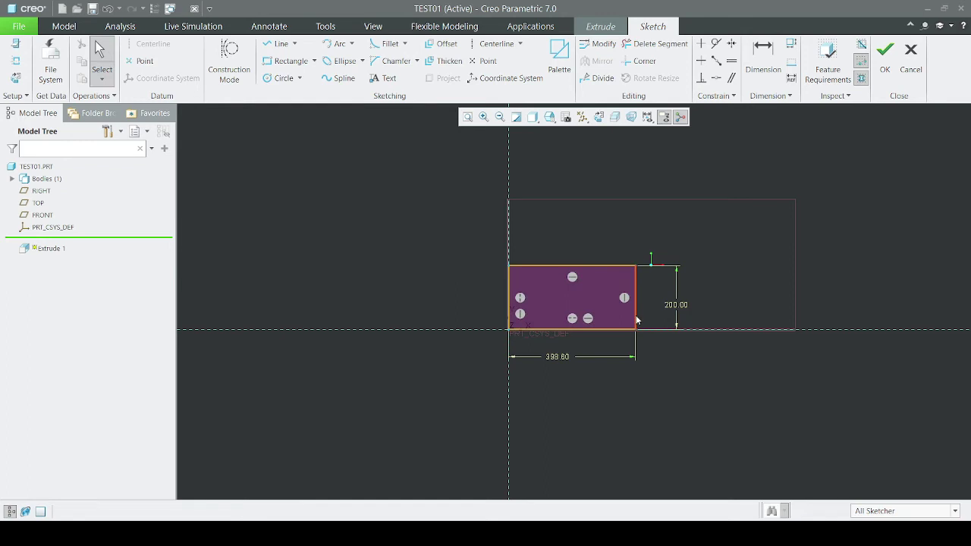
pyautogui.doubleClick(557, 358)
pyautogui.write('500')
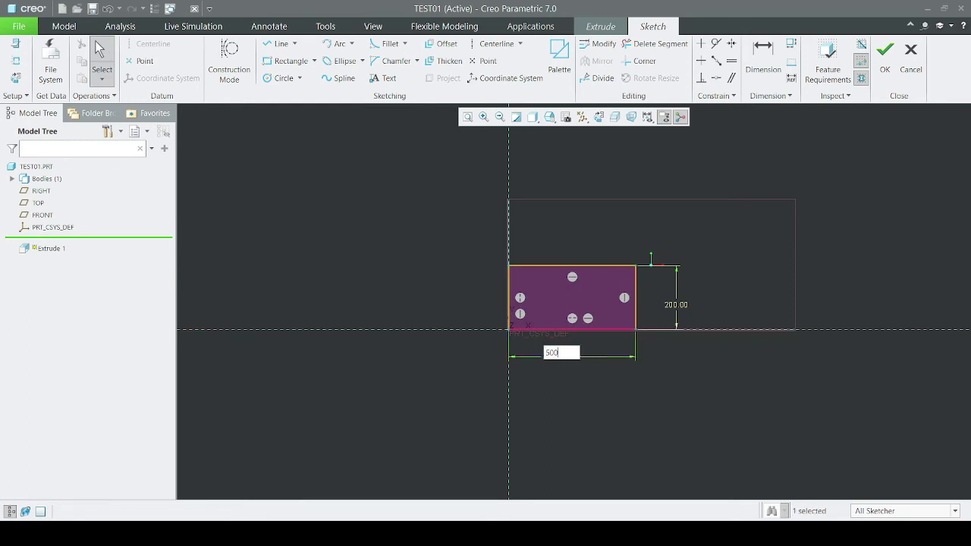
pyautogui.press('Return')
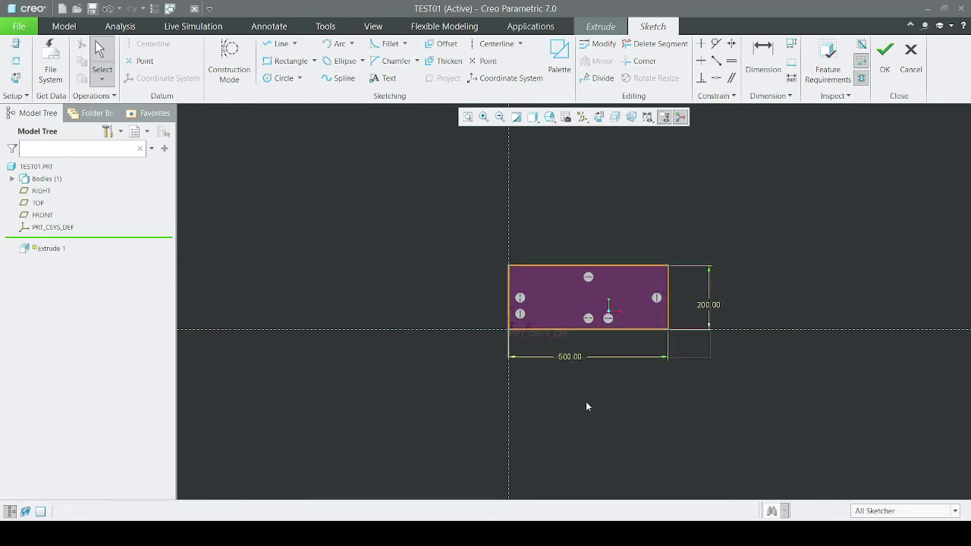
# Lock the rectangle's width and height dimensions and try to move its right edge outward
pyautogui.click(575, 357)
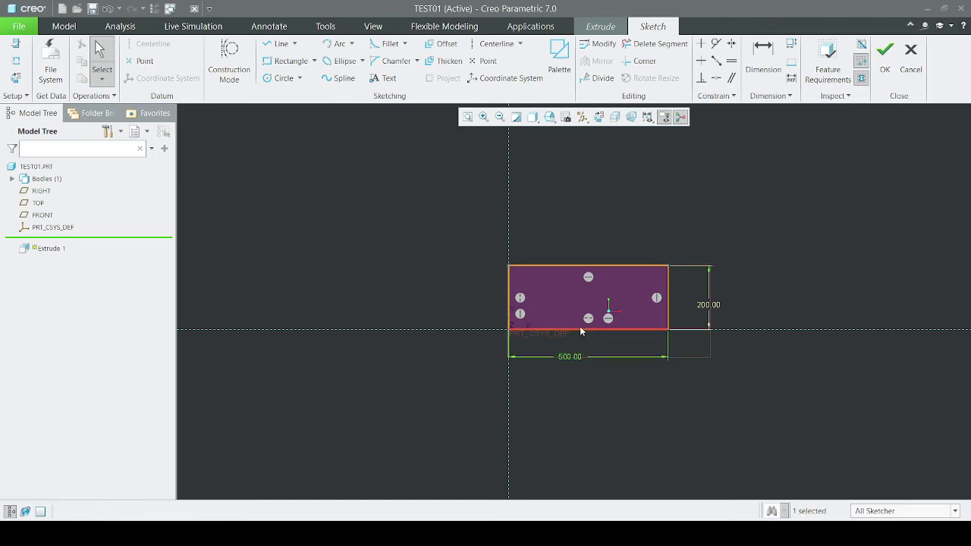
pyautogui.click(702, 306)
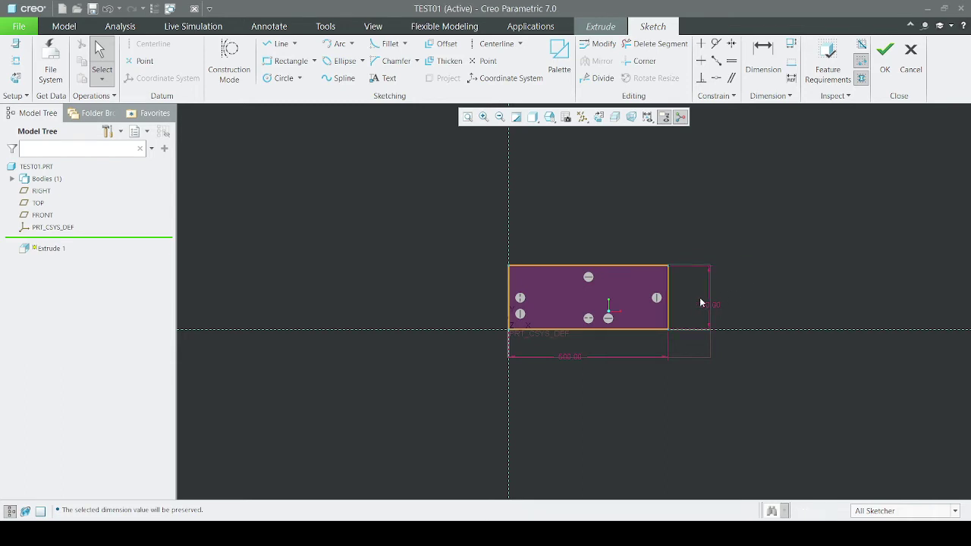
pyautogui.moveTo(671, 297); pyautogui.dragTo(747, 295)
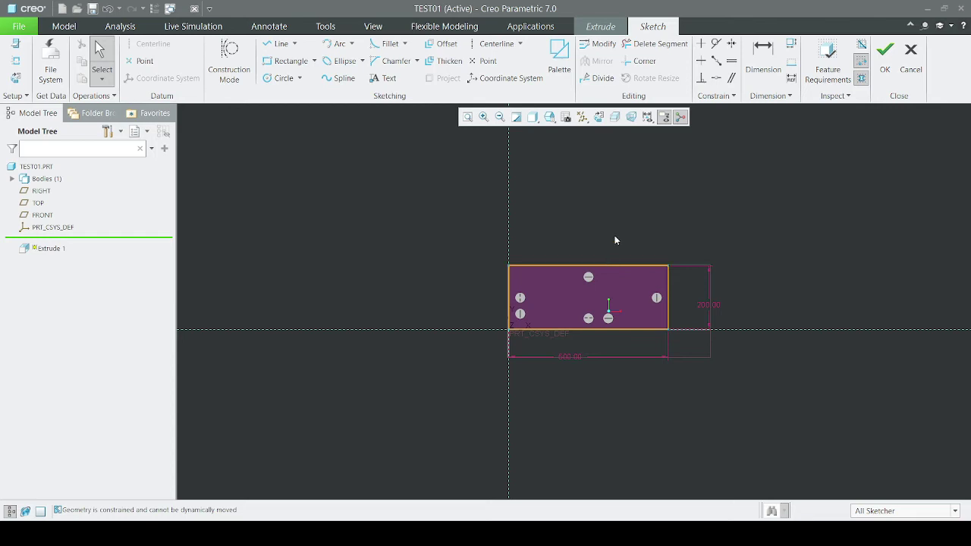
# Finish the sketch and set the extrusion depth to 5
pyautogui.click(885, 53)
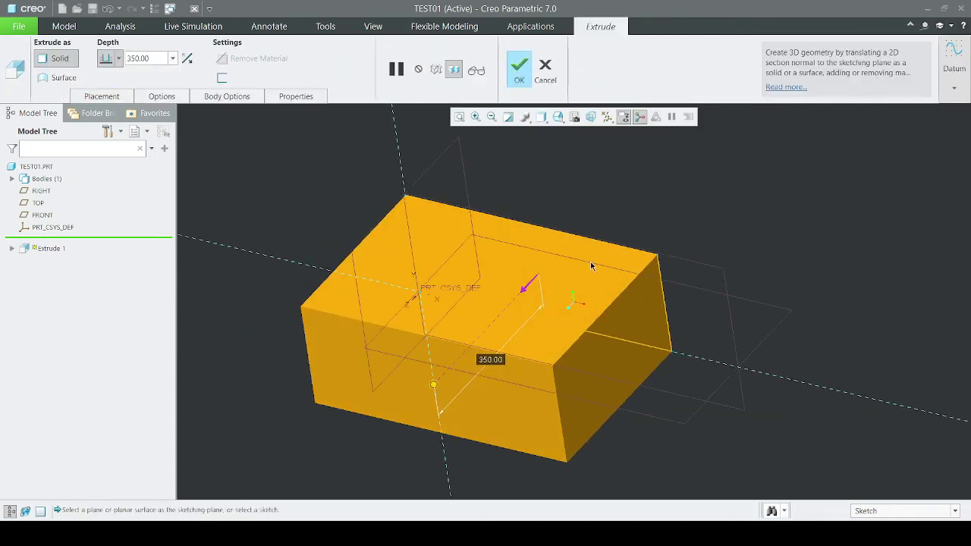
pyautogui.scroll(2, 417, 294)
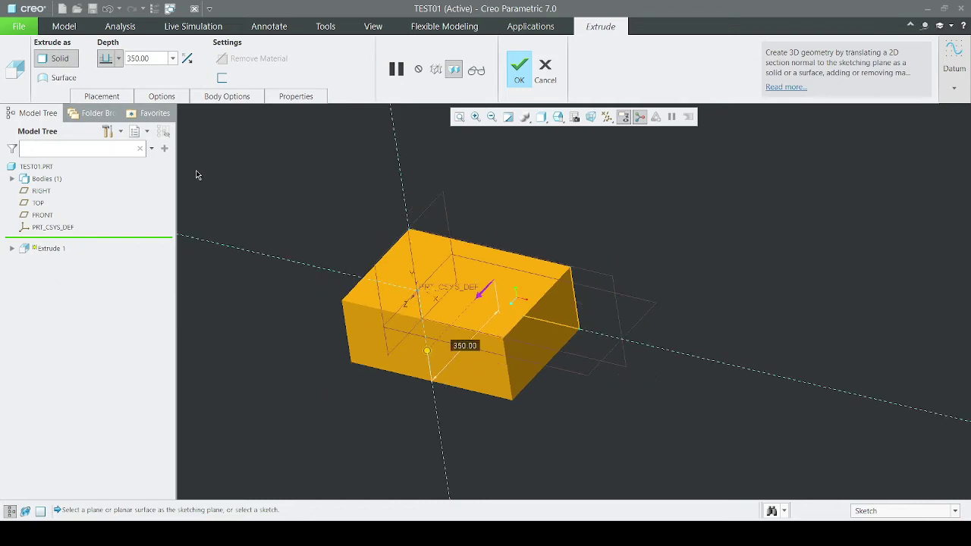
pyautogui.doubleClick(144, 58)
pyautogui.write('5')
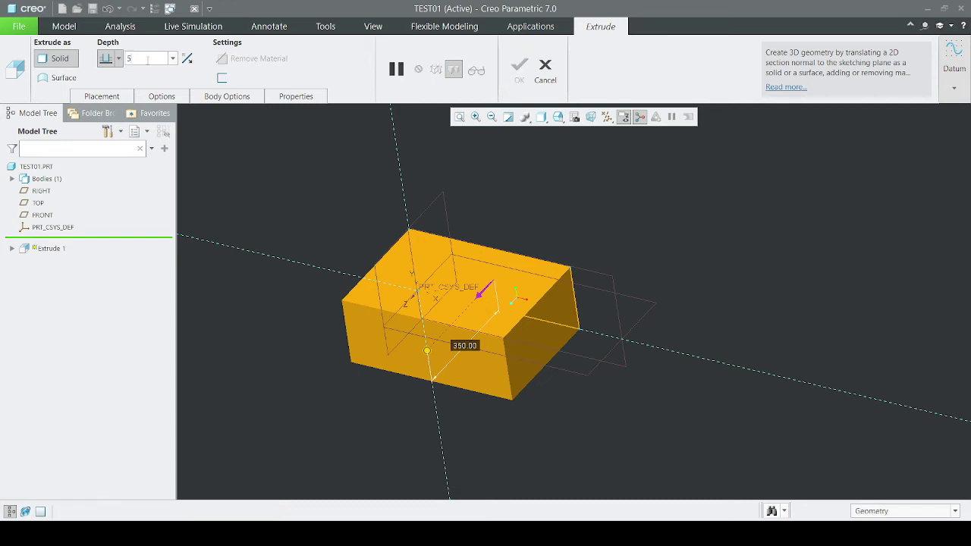
pyautogui.press('Return')
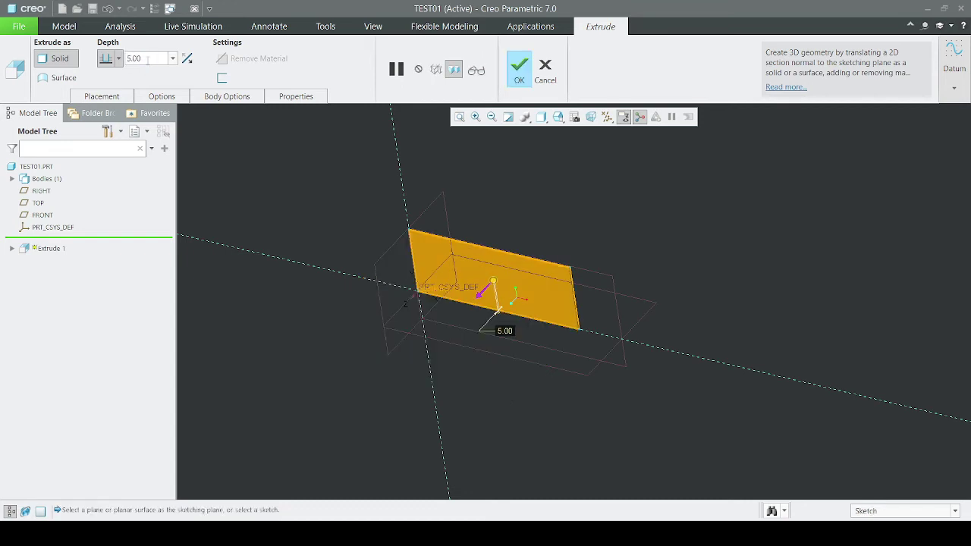
# Change the extrusion depth option to symmetric about the sketch plane
pyautogui.scroll(-3, 529, 285)
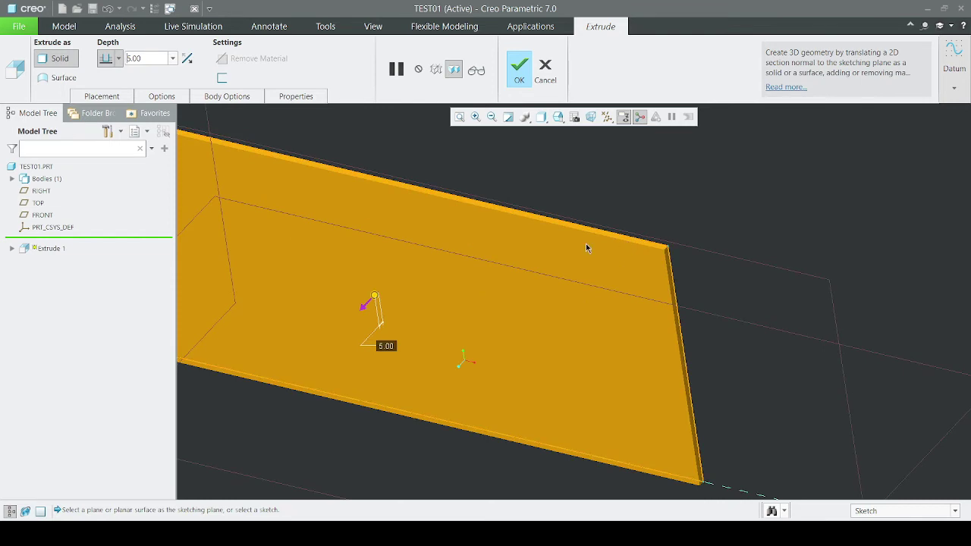
pyautogui.scroll(3, 586, 244)
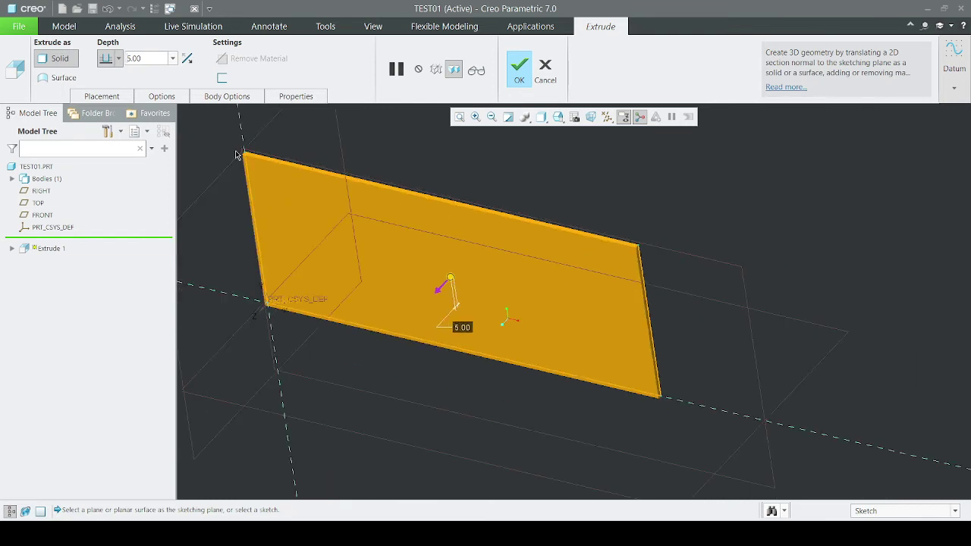
pyautogui.scroll(-3, 628, 250)
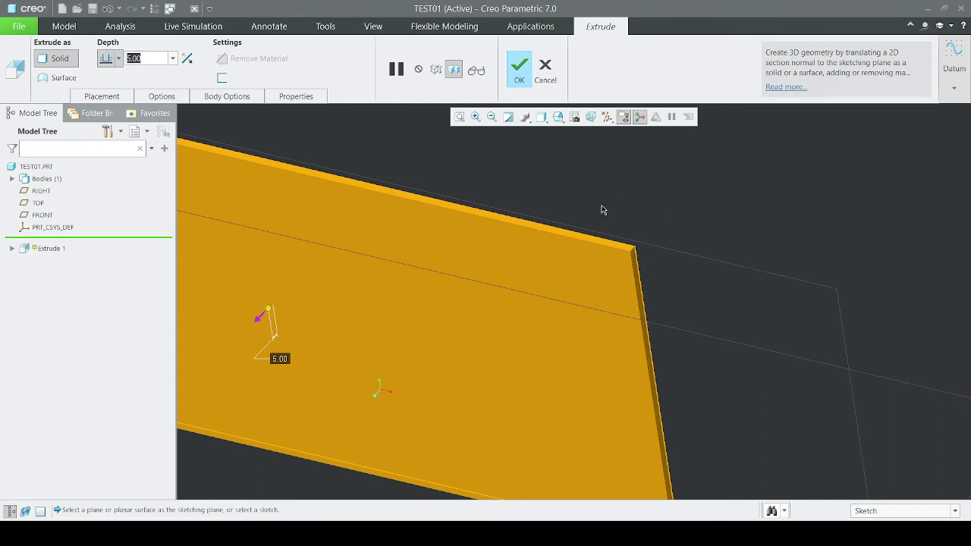
pyautogui.scroll(2, 602, 208)
pyautogui.scroll(-3, 632, 236)
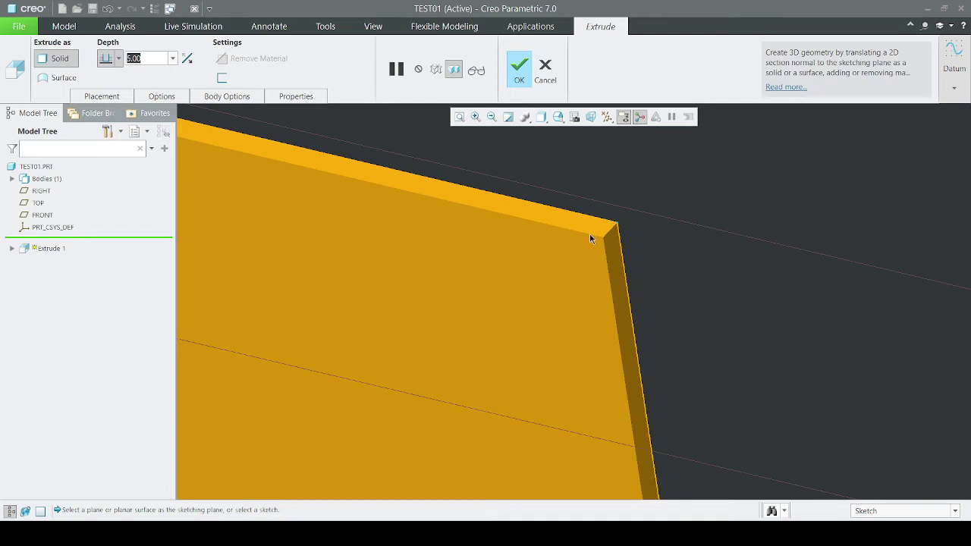
pyautogui.click(119, 59)
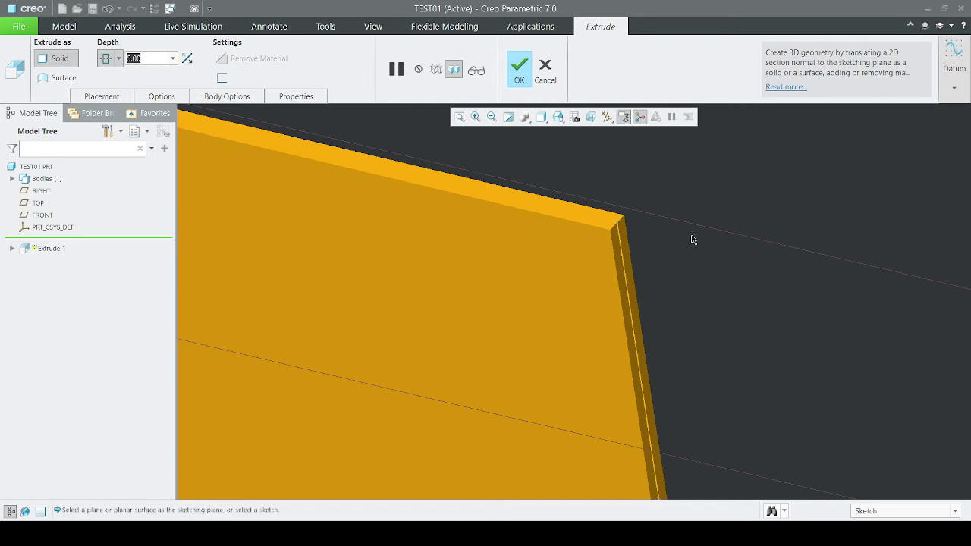
# Inspect the plate's thickness, switch the depth option and return it to symmetric, and complete the extrude
pyautogui.scroll(-4, 575, 217)
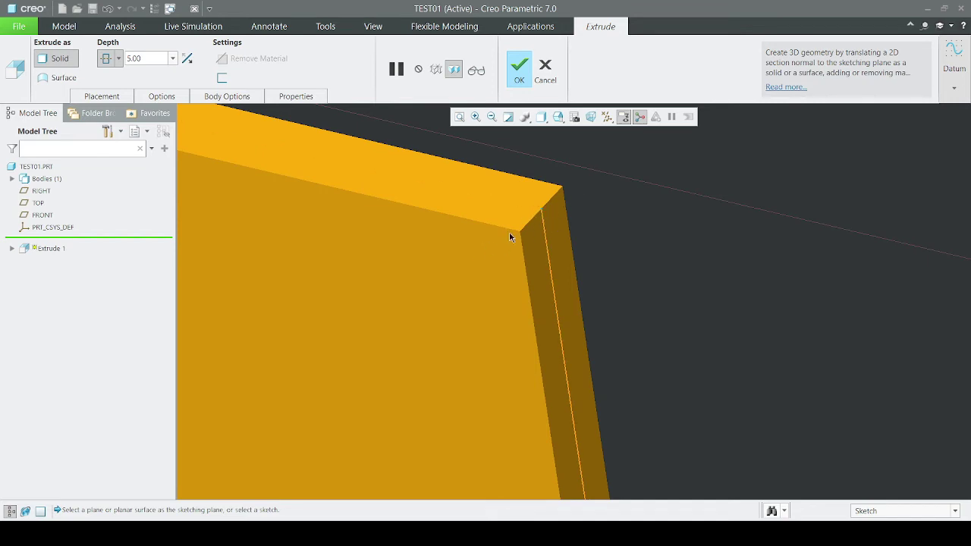
pyautogui.moveTo(510, 231); pyautogui.dragTo(492, 276, button='middle')
pyautogui.scroll(-5, 523, 245)
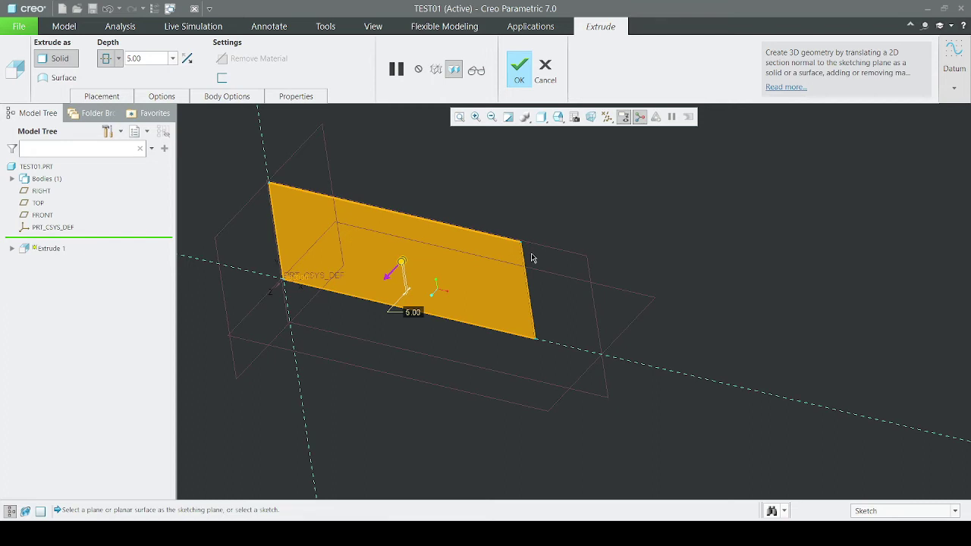
pyautogui.scroll(5, 269, 182)
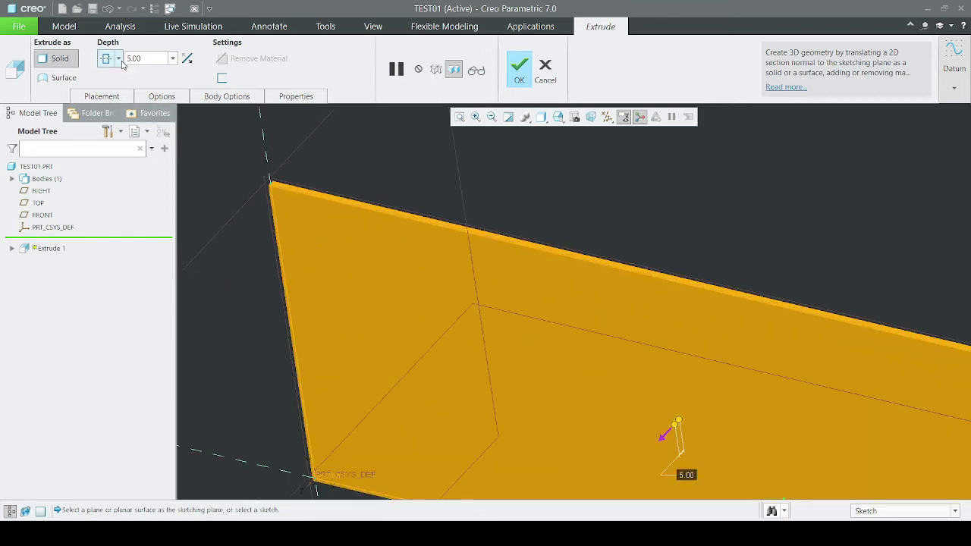
pyautogui.keyDown('shift'); pyautogui.moveTo(403, 249); pyautogui.dragTo(397, 250, button='middle'); pyautogui.keyUp('shift')
pyautogui.scroll(-6, 397, 250)
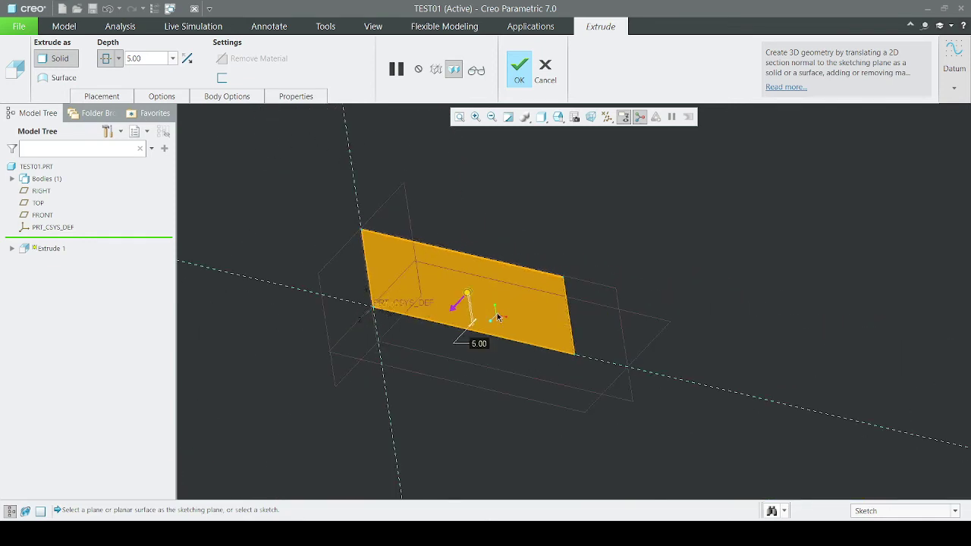
pyautogui.click(118, 59)
pyautogui.click(110, 82)
pyautogui.click(119, 62)
pyautogui.click(110, 90)
pyautogui.click(516, 84)
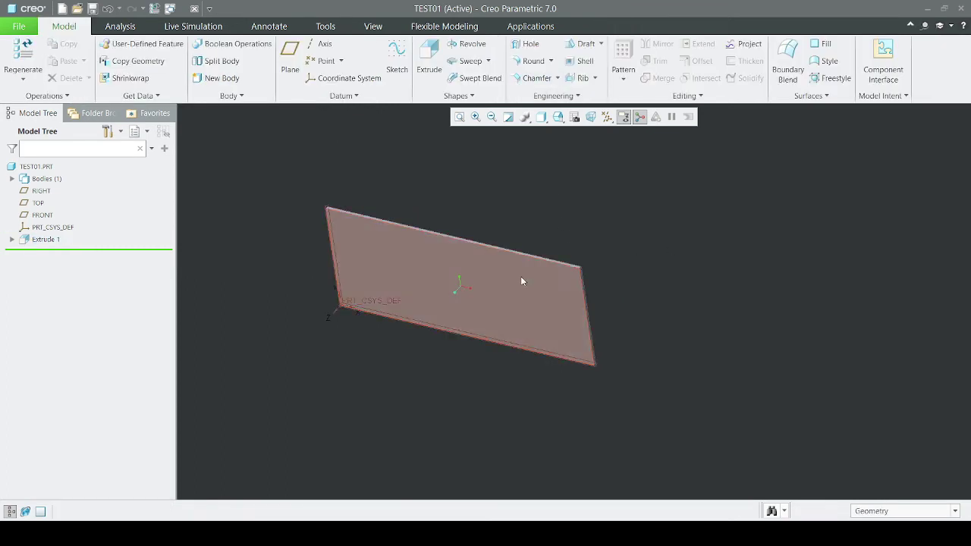
# Edit the definition of Extrude 1 and open its section sketch
pyautogui.moveTo(520, 276); pyautogui.dragTo(473, 238, button='middle')
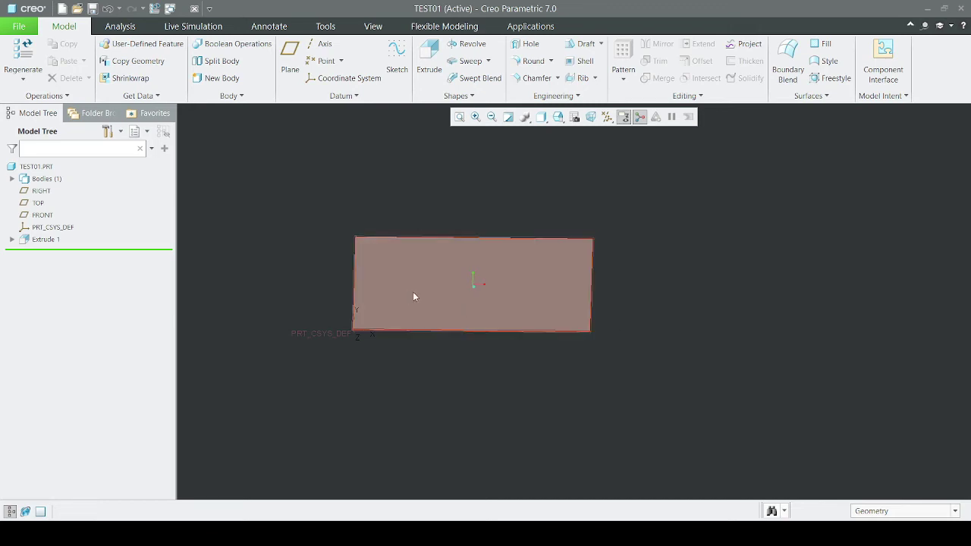
pyautogui.click(46, 239)
pyautogui.click(68, 223)
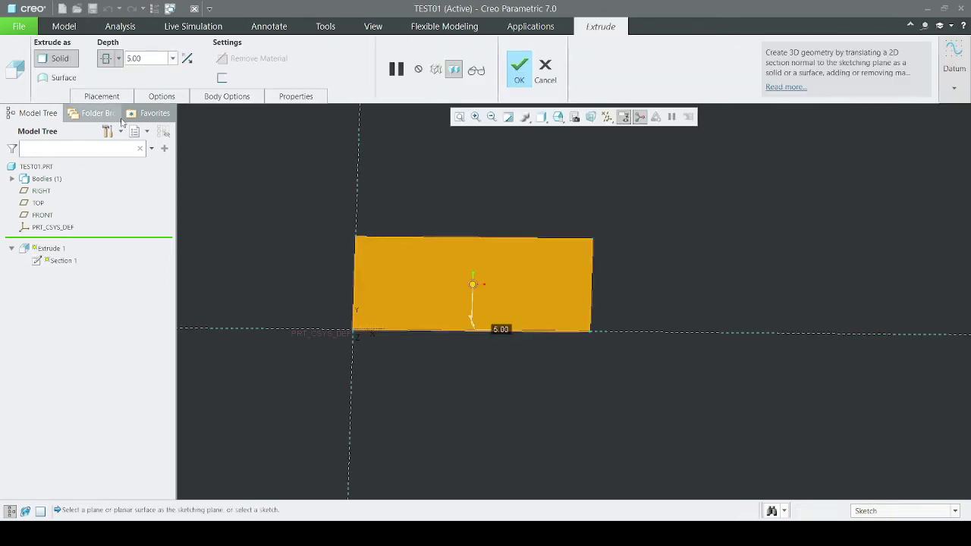
pyautogui.click(422, 293)
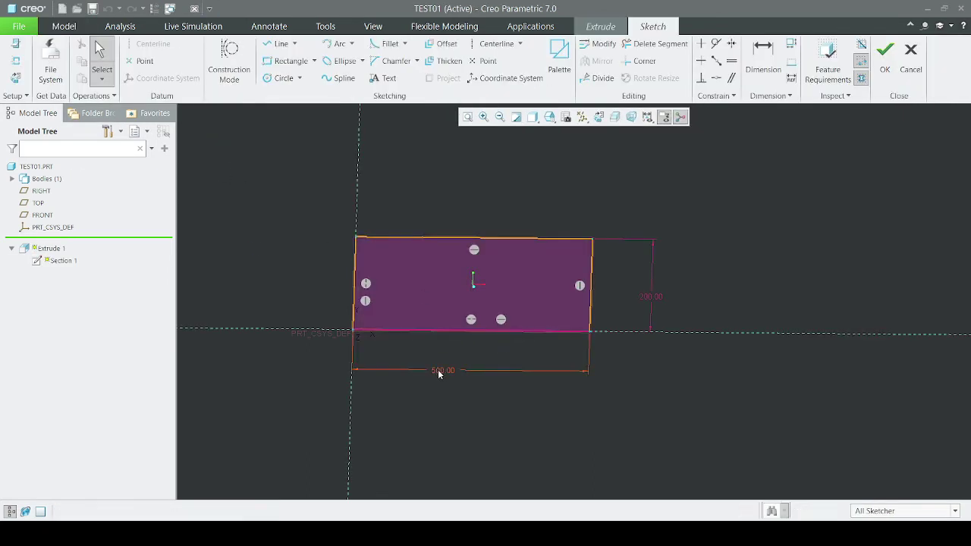
pyautogui.scroll(-3, 378, 271)
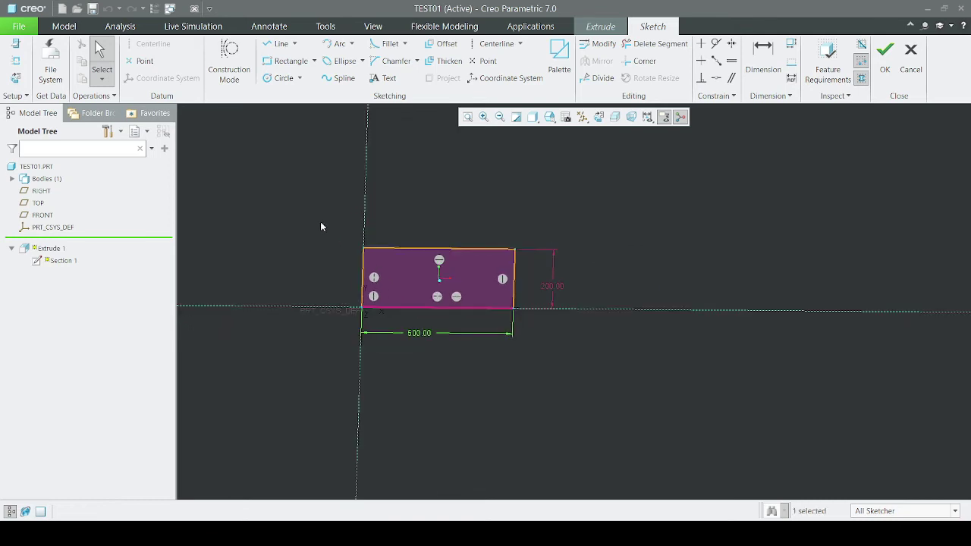
pyautogui.moveTo(321, 218); pyautogui.dragTo(555, 369)
pyautogui.click(556, 366)
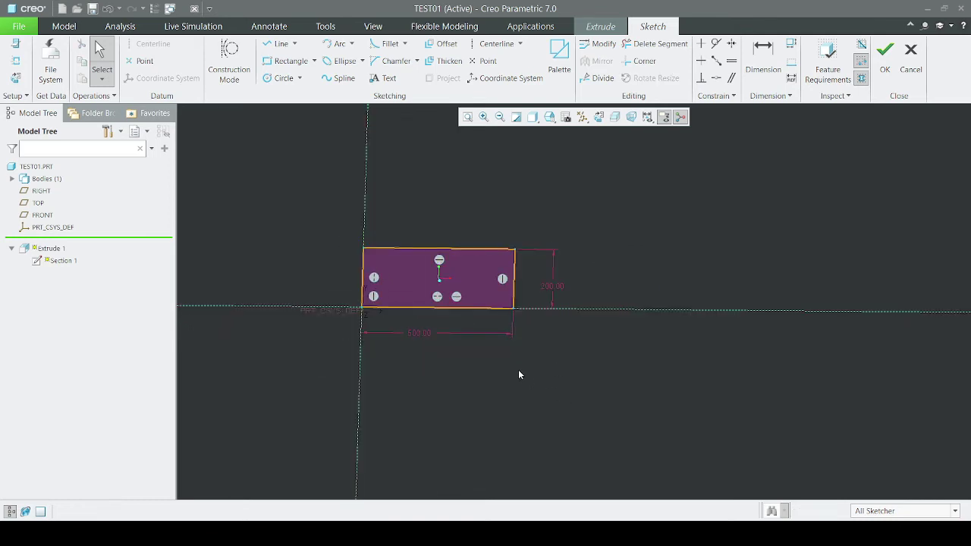
# Delete all four sides of the constrained rectangle from Extrude 1's section sketch
pyautogui.click(482, 249)
pyautogui.press('Delete')
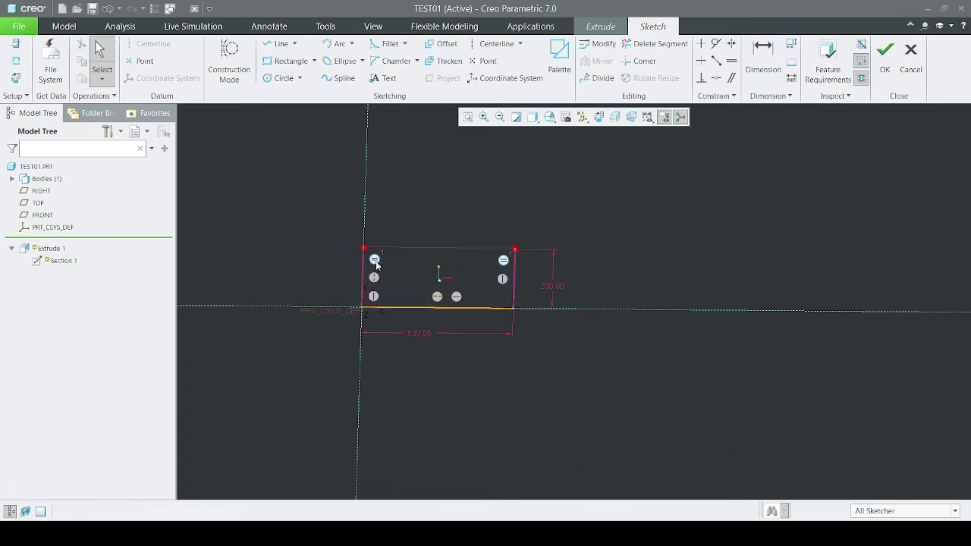
pyautogui.click(364, 273)
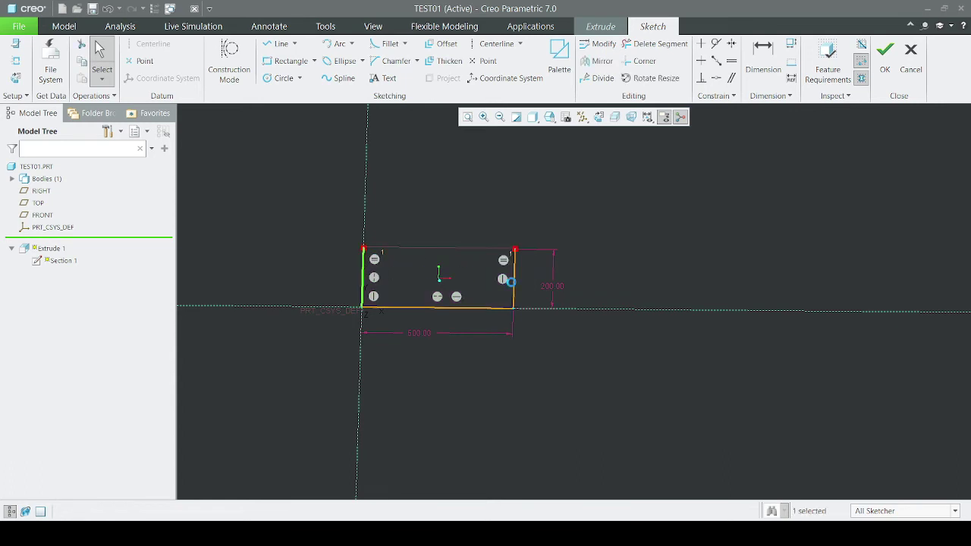
pyautogui.press('Delete')
pyautogui.click(514, 285)
pyautogui.press('Delete')
pyautogui.click(494, 307)
pyautogui.press('Delete')
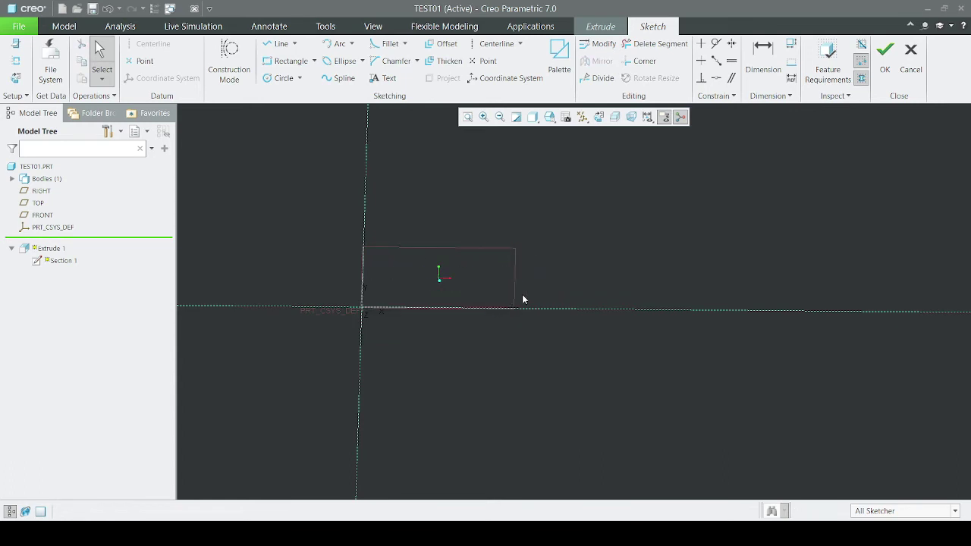
# Orient the sketch view to 2D and draw a rectangle about 161 by 104, offset from both reference lines
pyautogui.click(599, 118)
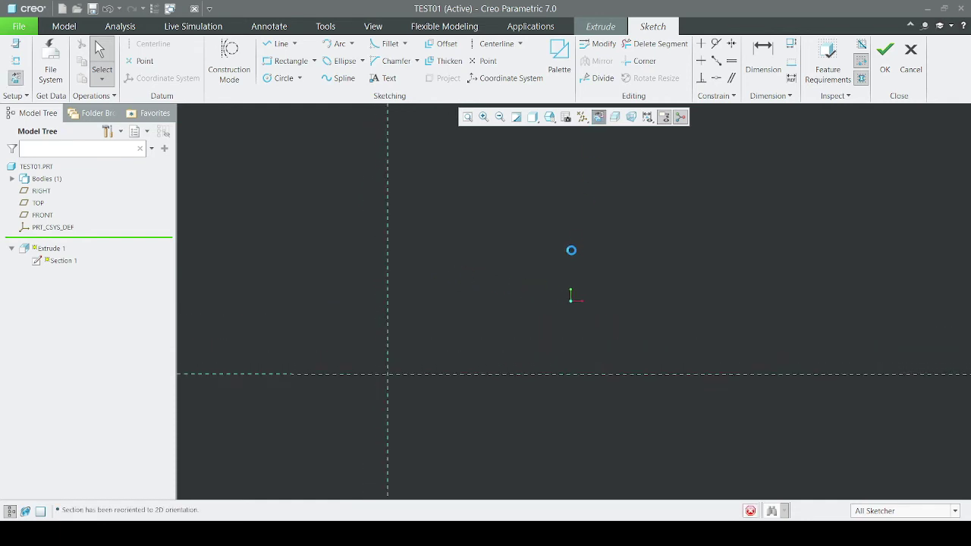
pyautogui.click(289, 61)
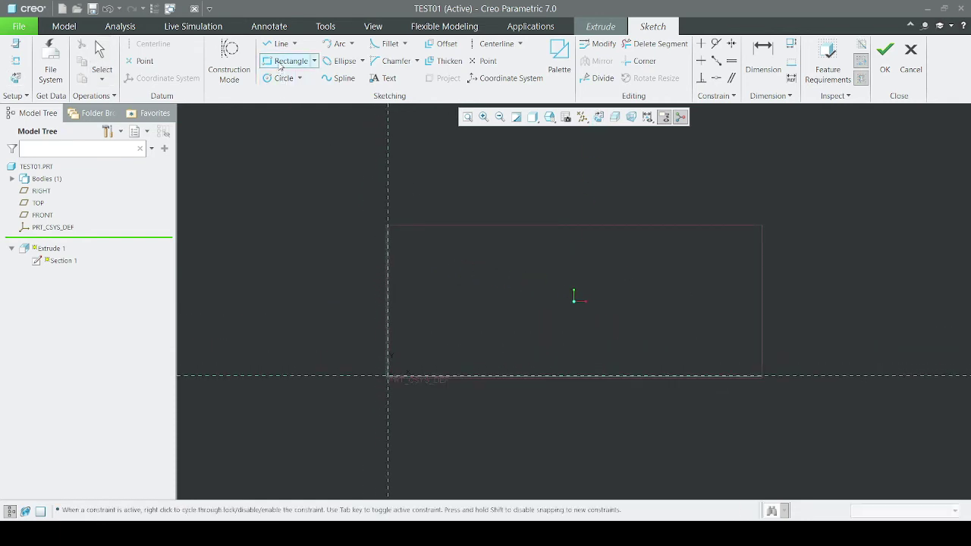
pyautogui.click(649, 257)
pyautogui.click(769, 180)
pyautogui.middleClick(769, 183)
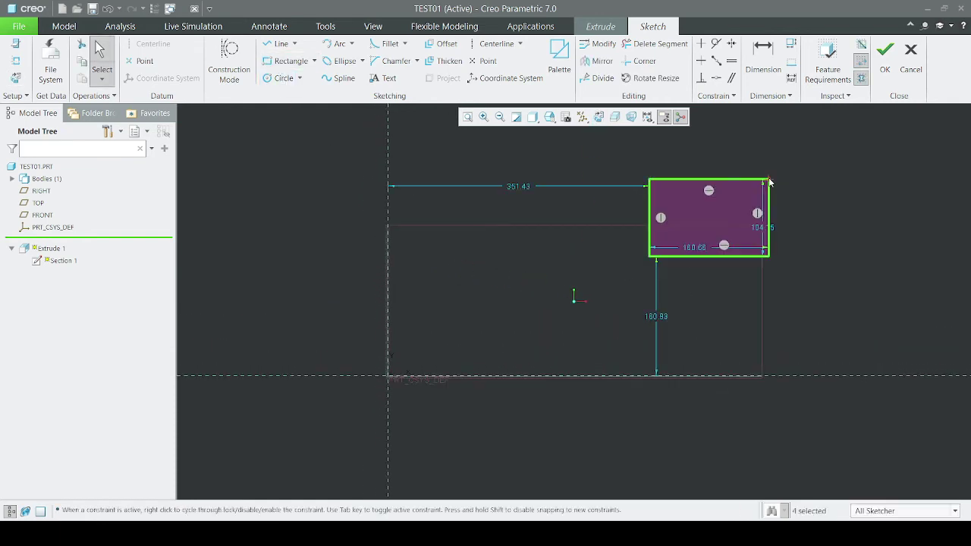
# Set the rectangle's width to 500 and its height to 200
pyautogui.doubleClick(696, 248)
pyautogui.write('500')
pyautogui.press('Return')
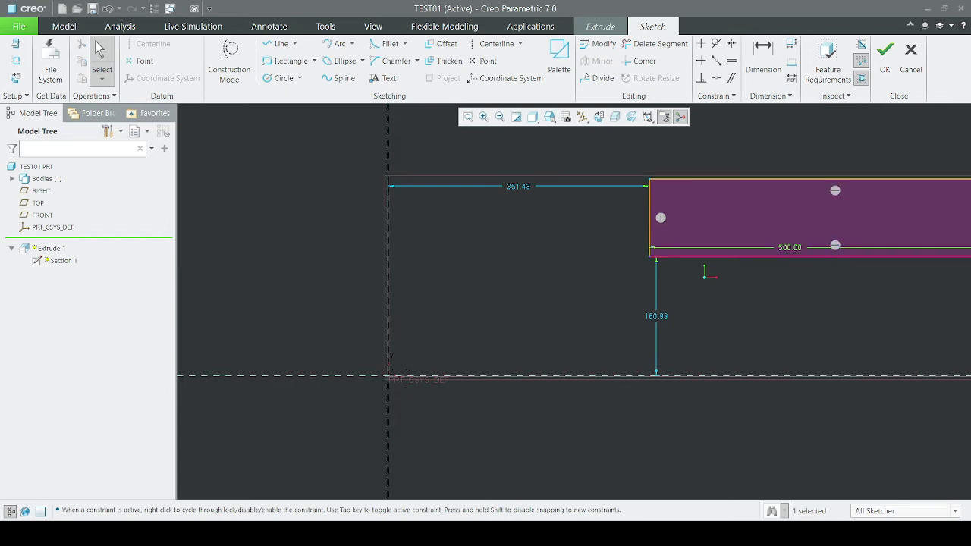
pyautogui.scroll(4, 488, 336)
pyautogui.scroll(-2, 735, 291)
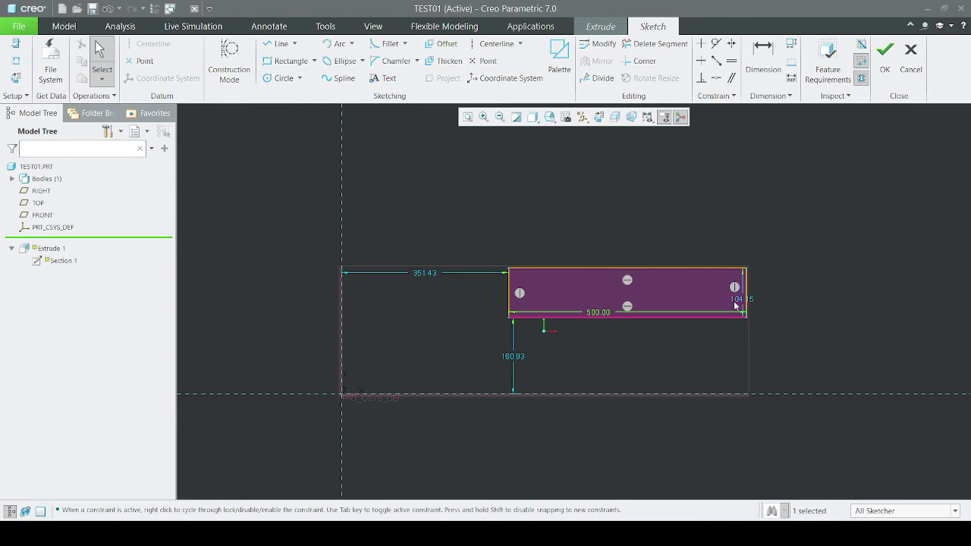
pyautogui.doubleClick(740, 301)
pyautogui.write('200')
pyautogui.press('Return')
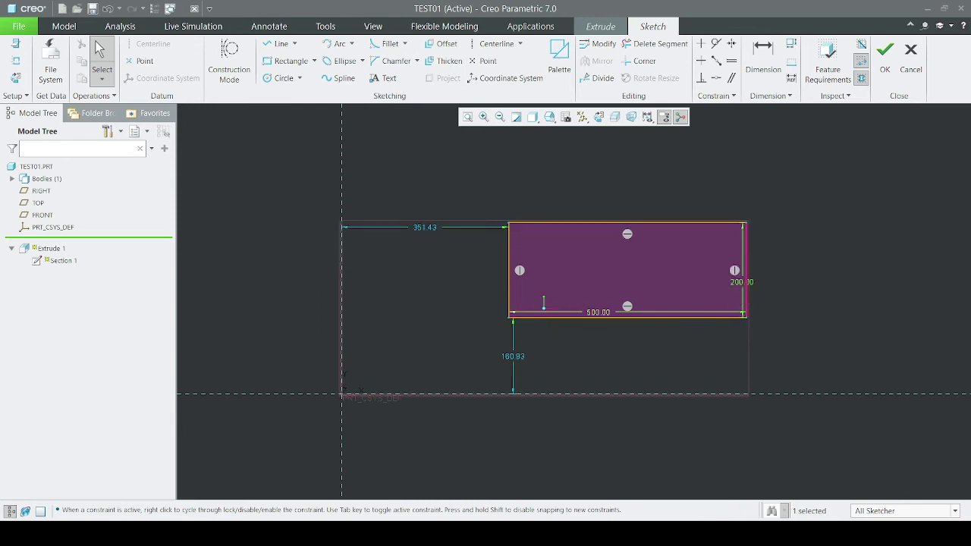
# Finish the sketch and complete the extrude, then highlight the RIGHT plane and the default coordinate system for comparison
pyautogui.click(885, 55)
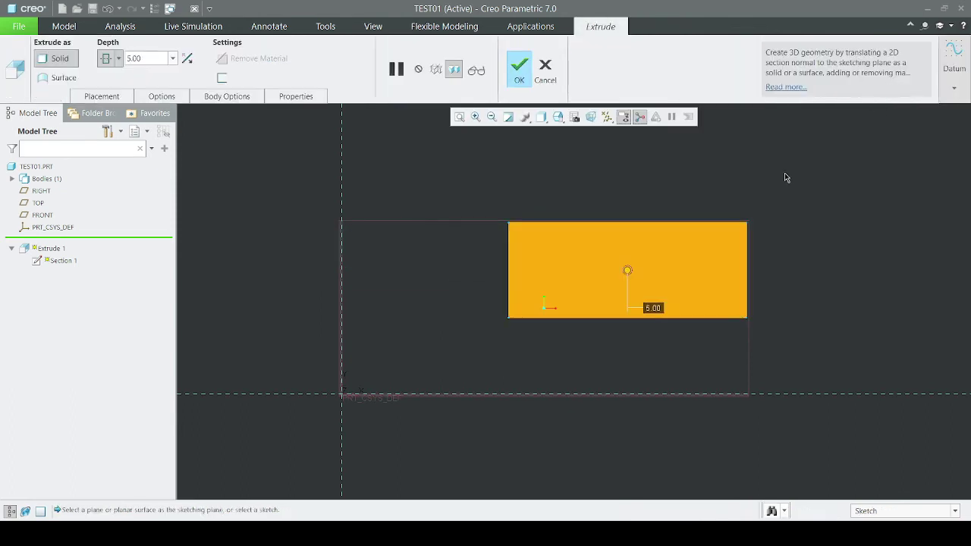
pyautogui.click(519, 67)
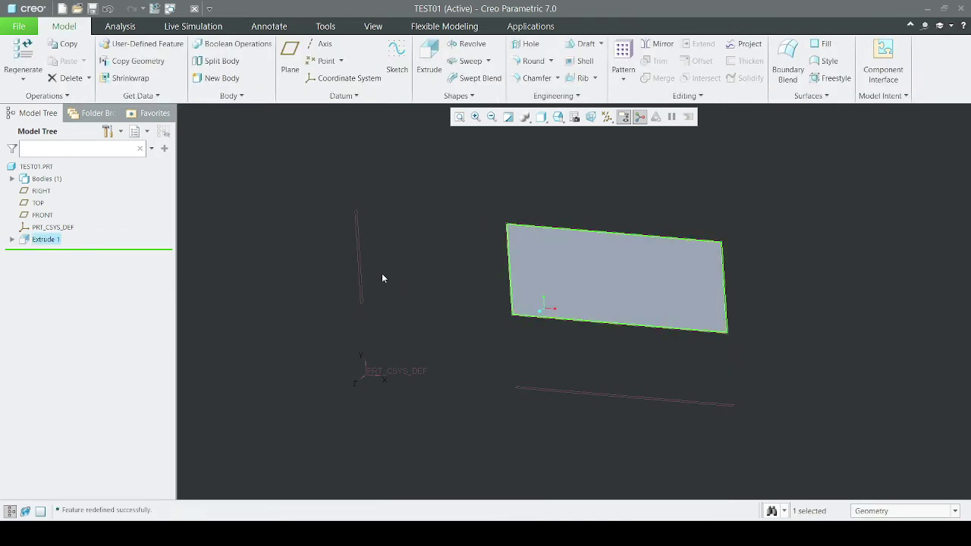
pyautogui.click(361, 278)
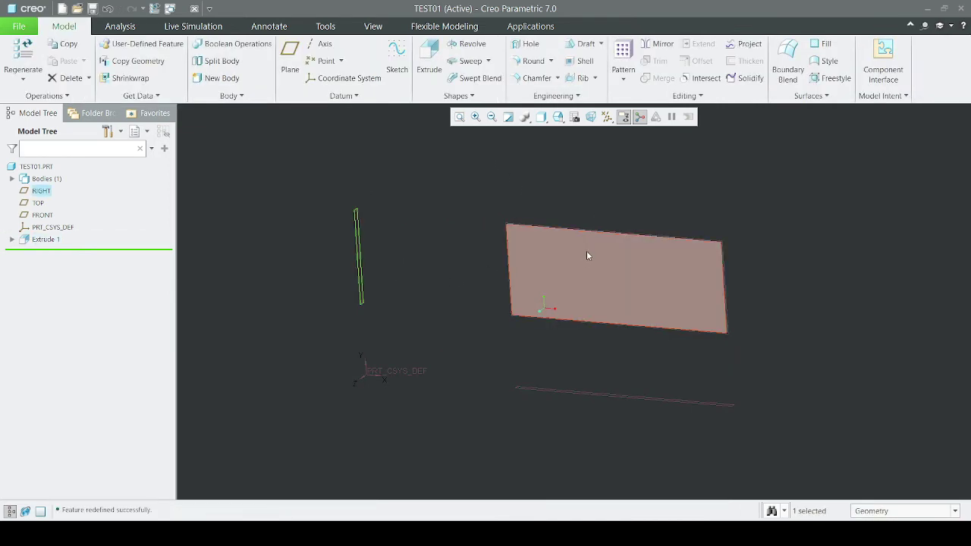
pyautogui.click(391, 376)
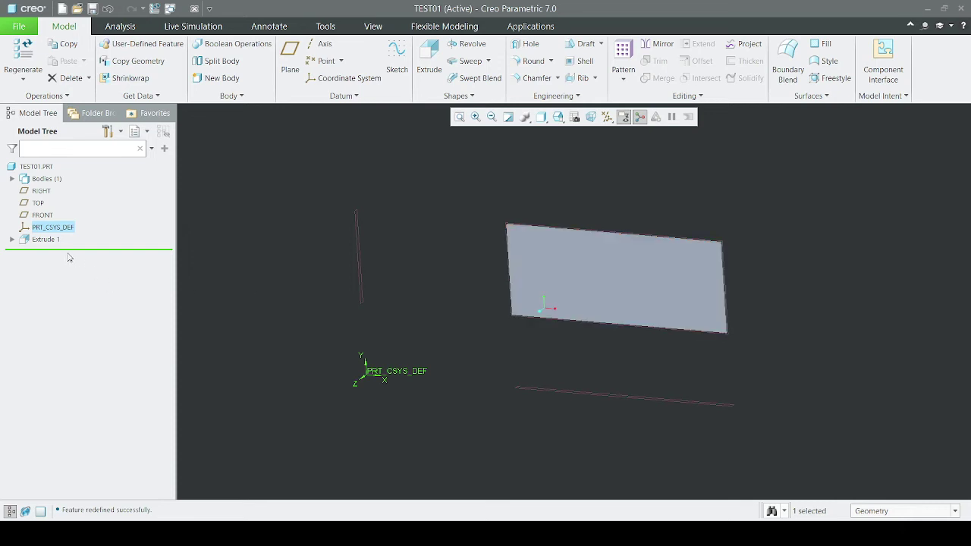
# Reopen Extrude 1's section sketch, stretch the rectangle to a width of about 875, and place its width dimension below the profile
pyautogui.click(47, 239)
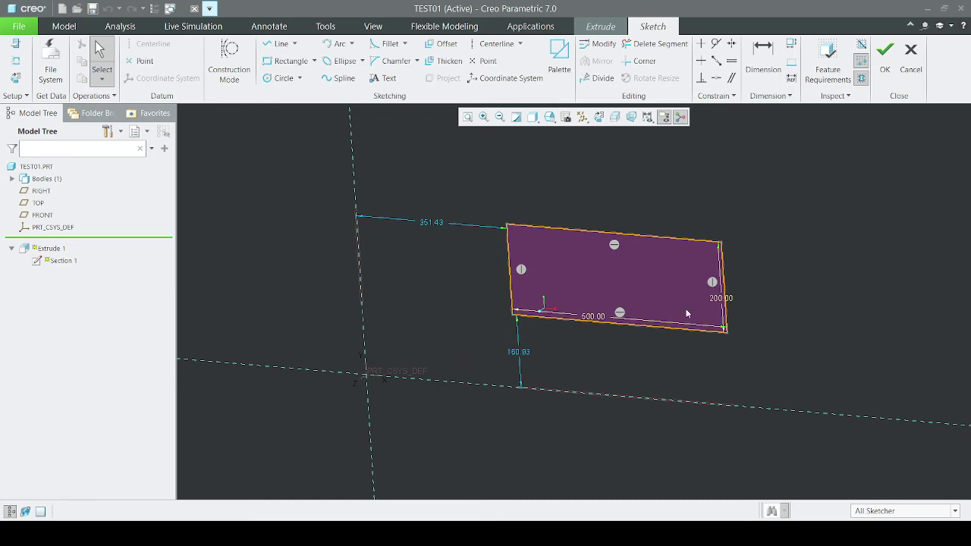
pyautogui.moveTo(726, 284); pyautogui.dragTo(884, 299)
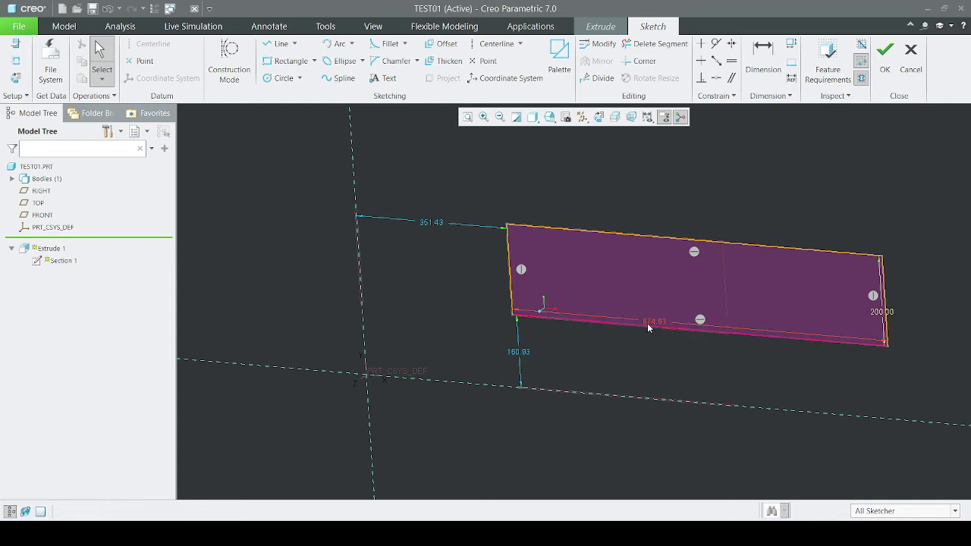
pyautogui.moveTo(647, 323); pyautogui.dragTo(647, 343)
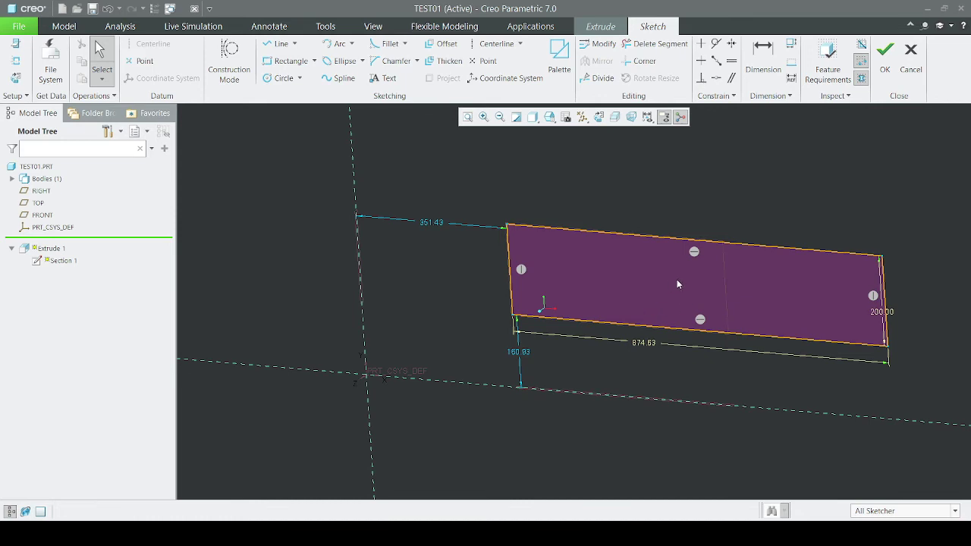
# Accept the stretched sketch, complete the extrude, and inspect the plate at an angle
pyautogui.click(885, 53)
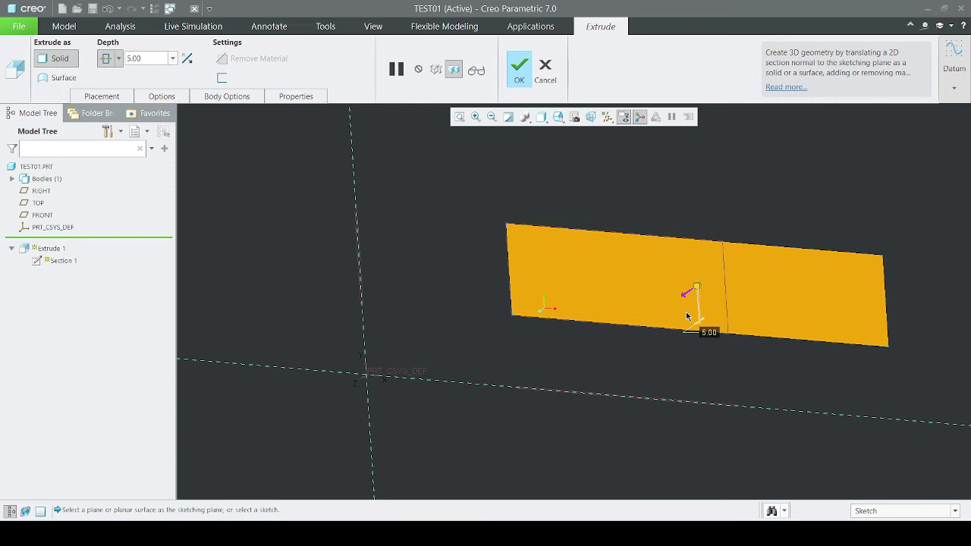
pyautogui.click(520, 70)
pyautogui.click(547, 188)
pyautogui.moveTo(547, 188); pyautogui.dragTo(519, 230, button='middle')
pyautogui.scroll(3, 518, 230)
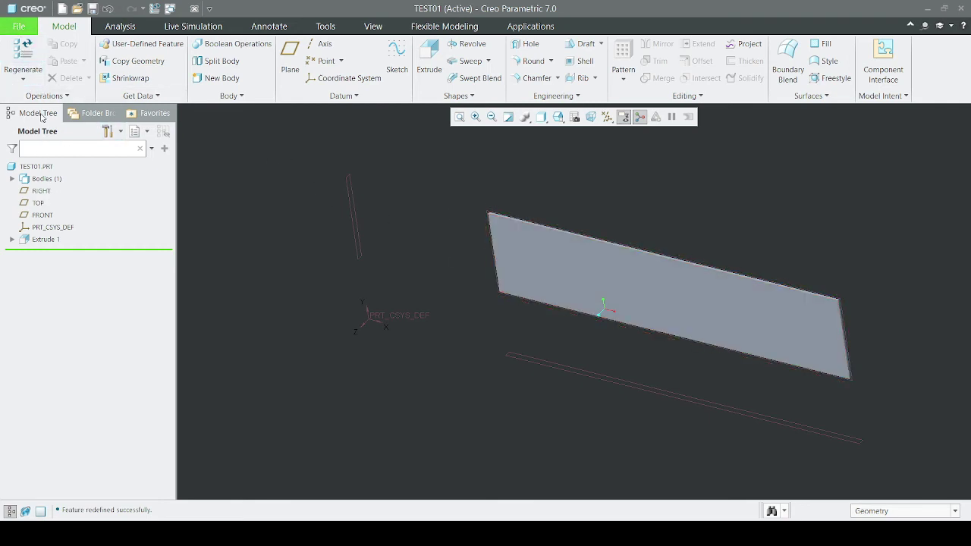
# Close the current model and create a new part named TEST2
pyautogui.hotkey('ctrl', 'w')
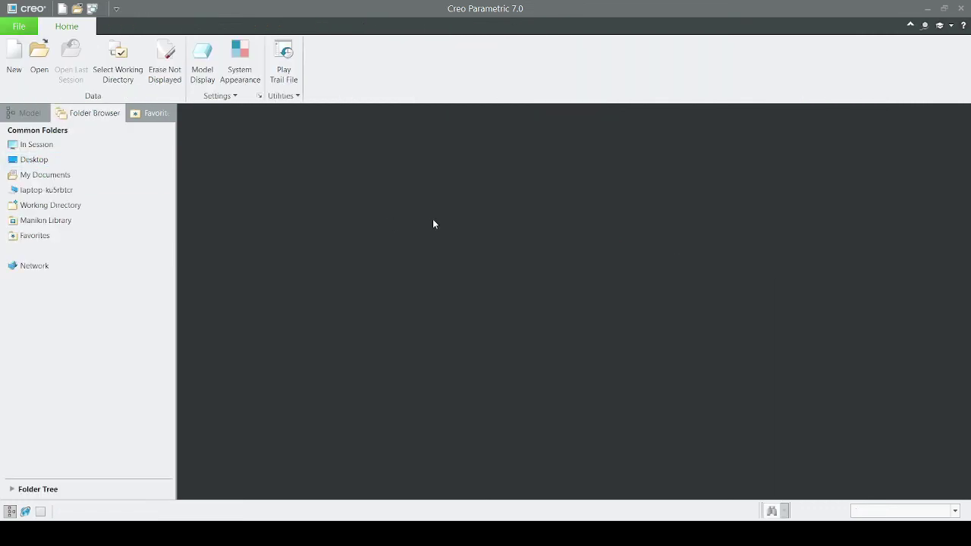
pyautogui.hotkey('ctrl', 'n')
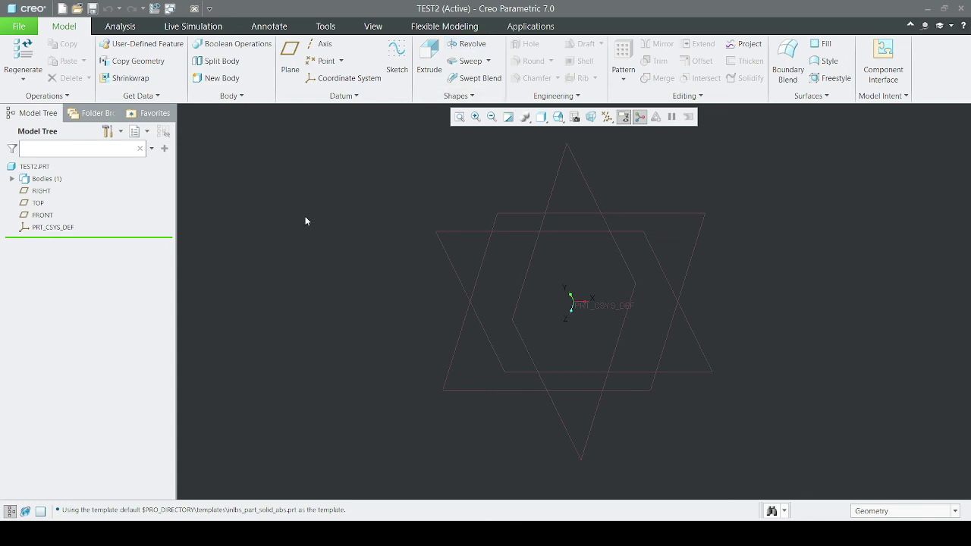
# Start a Revolve with its section sketch on the FRONT plane and orient the sketch view to 2D
pyautogui.click(467, 47)
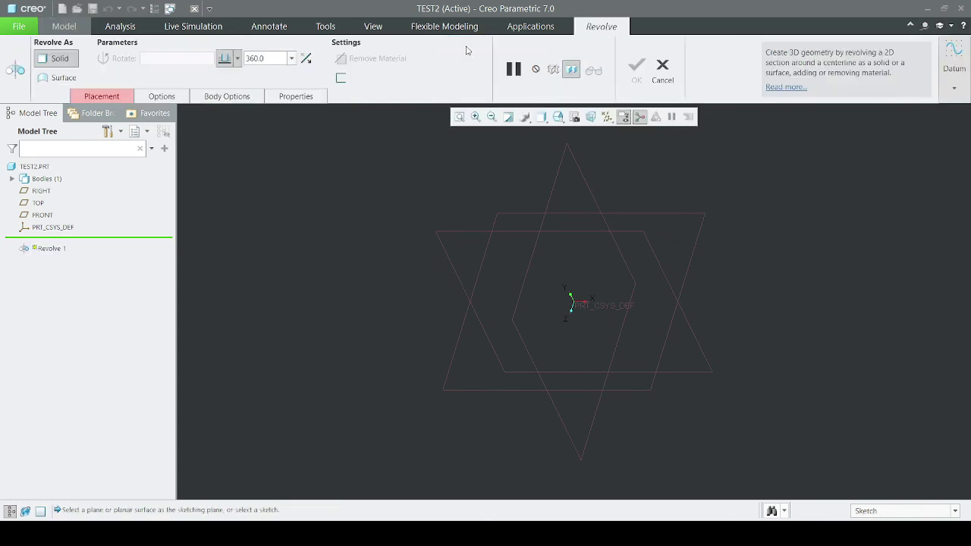
pyautogui.click(482, 231)
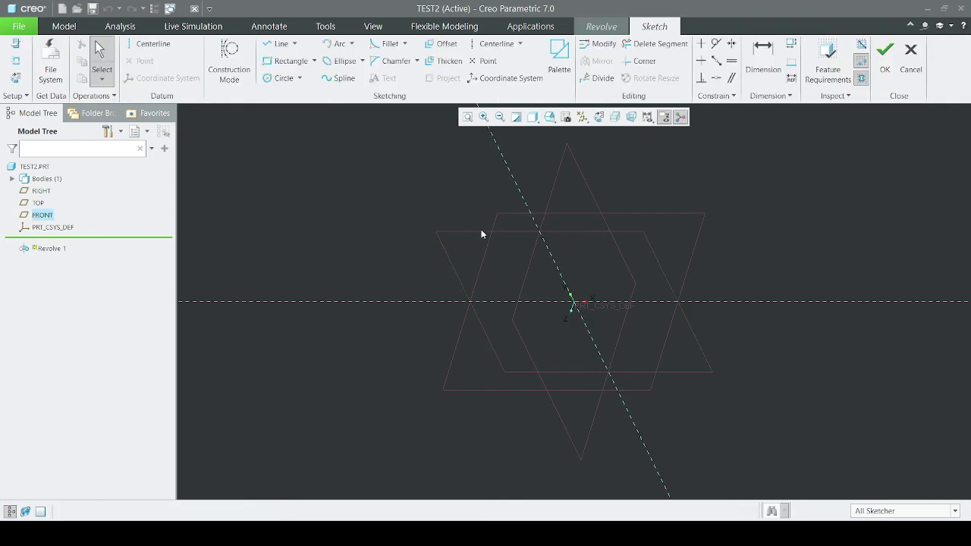
pyautogui.click(598, 117)
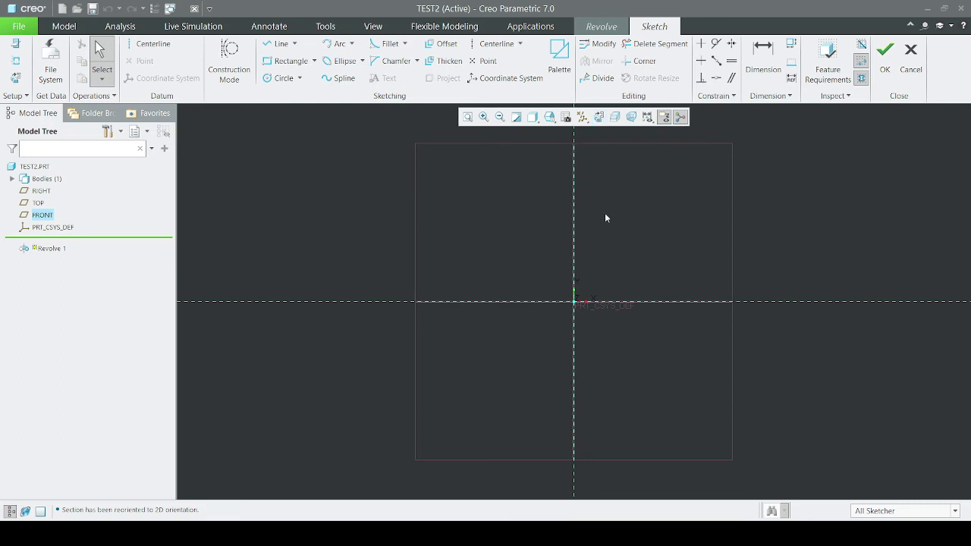
# Sketch a circle about 26 in diameter and shift its centre to about 227 right of and 49 above the origin
pyautogui.scroll(-1, 437, 285)
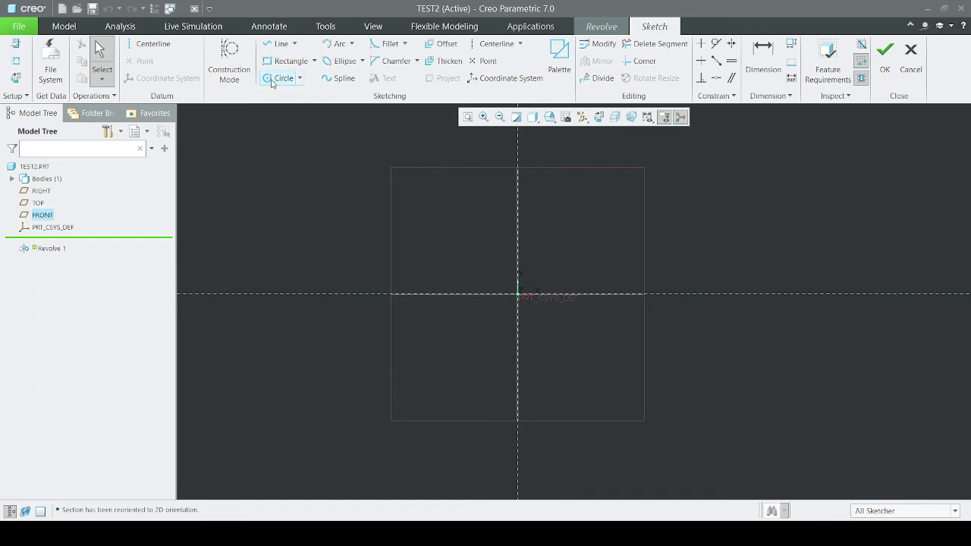
pyautogui.click(278, 78)
pyautogui.scroll(4, 650, 297)
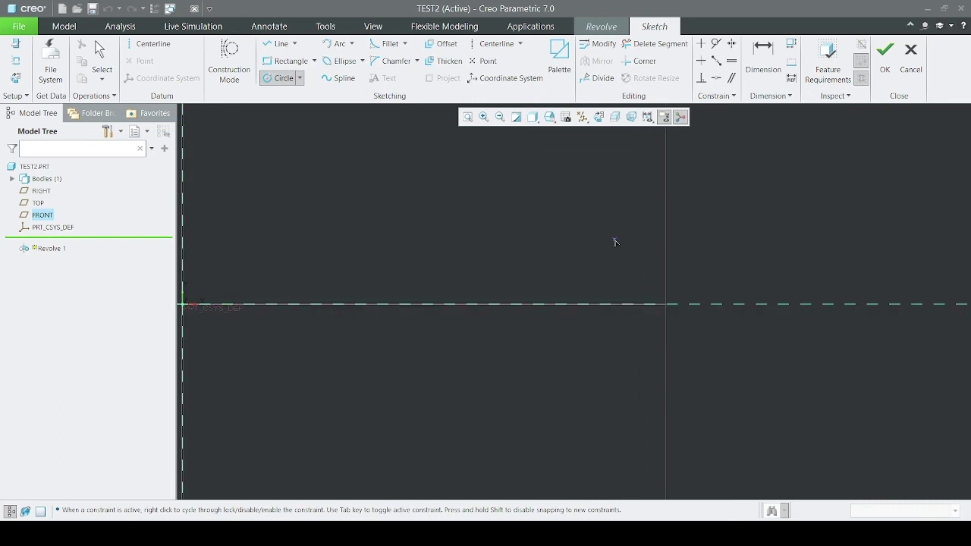
pyautogui.click(614, 207)
pyautogui.click(638, 193)
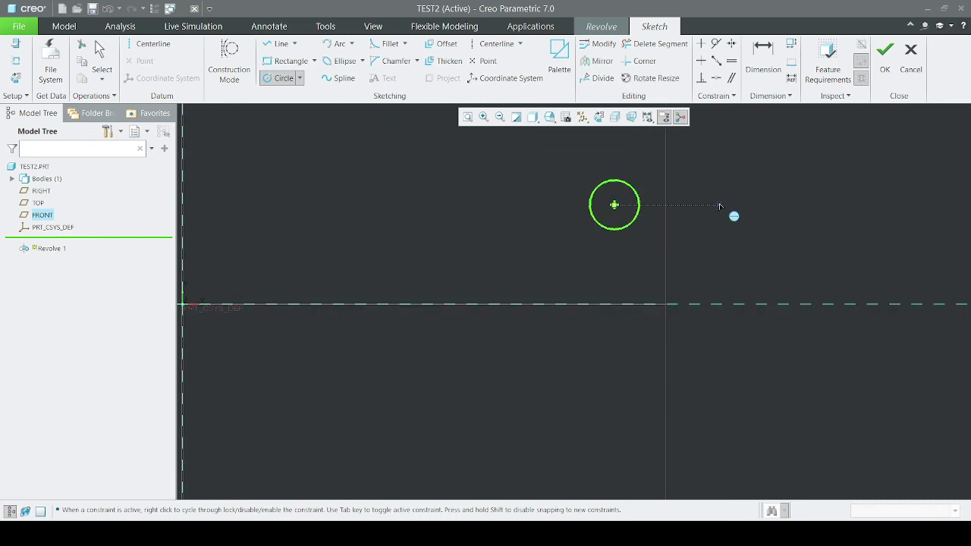
pyautogui.middleClick(713, 214)
pyautogui.scroll(-2, 645, 258)
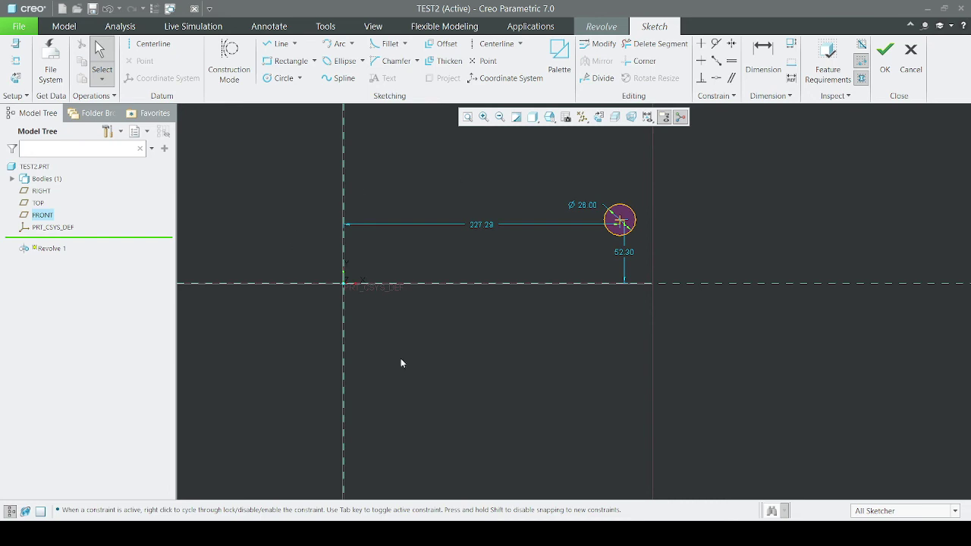
pyautogui.scroll(2, 621, 235)
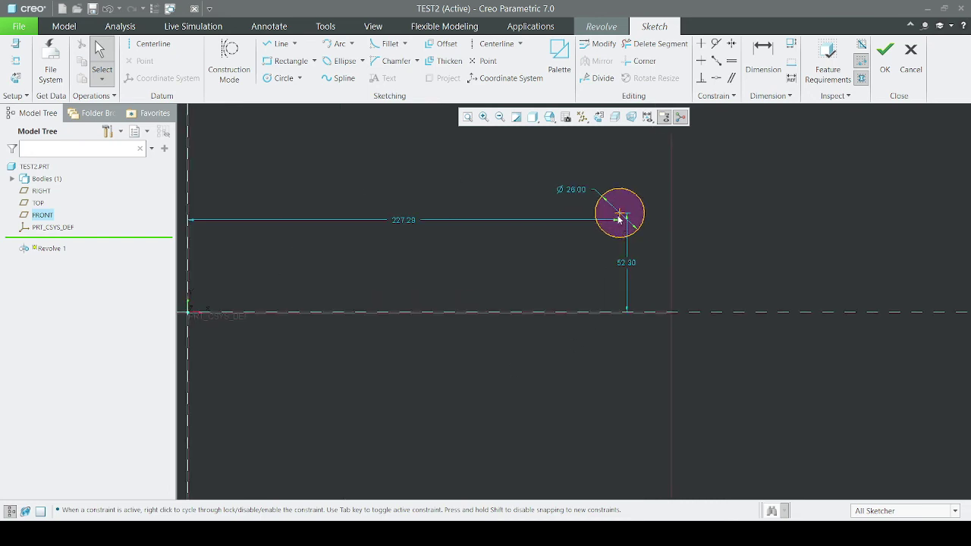
pyautogui.moveTo(620, 220)
pyautogui.mouseDown()
pyautogui.moveTo(616, 314)
pyautogui.moveTo(621, 227)
pyautogui.mouseUp()
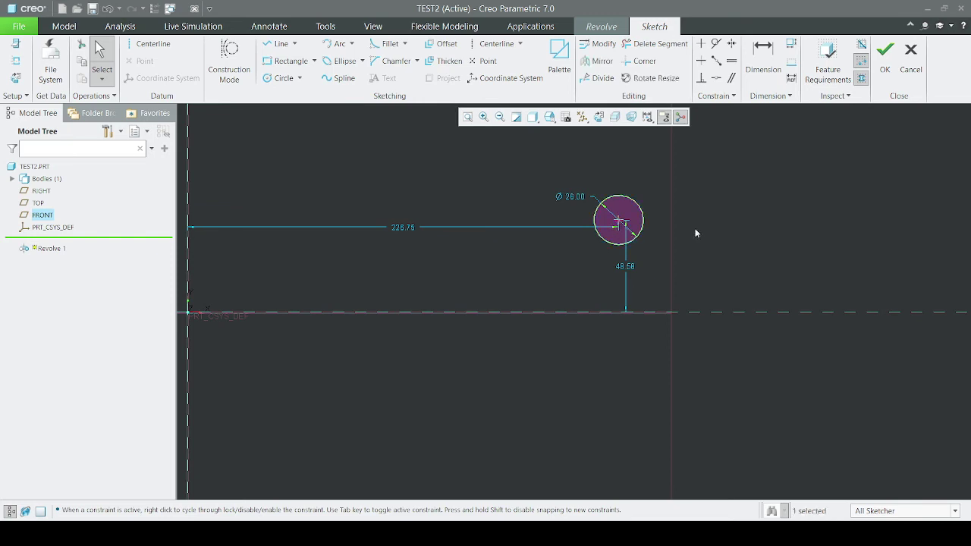
# Align the circle's centre with the horizontal reference line using a Coincident constraint
pyautogui.click(619, 221)
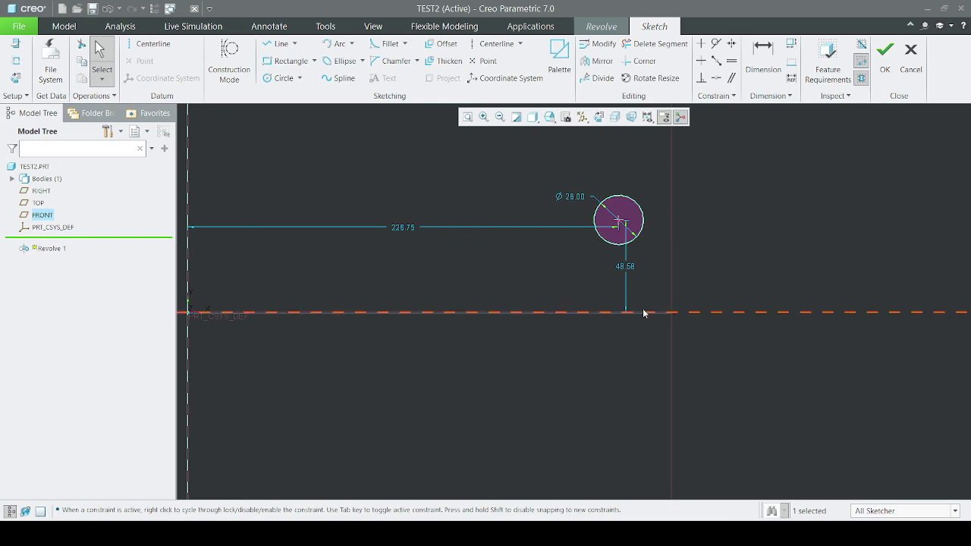
pyautogui.keyDown('ctrl'); pyautogui.click(643, 311); pyautogui.keyUp('ctrl')
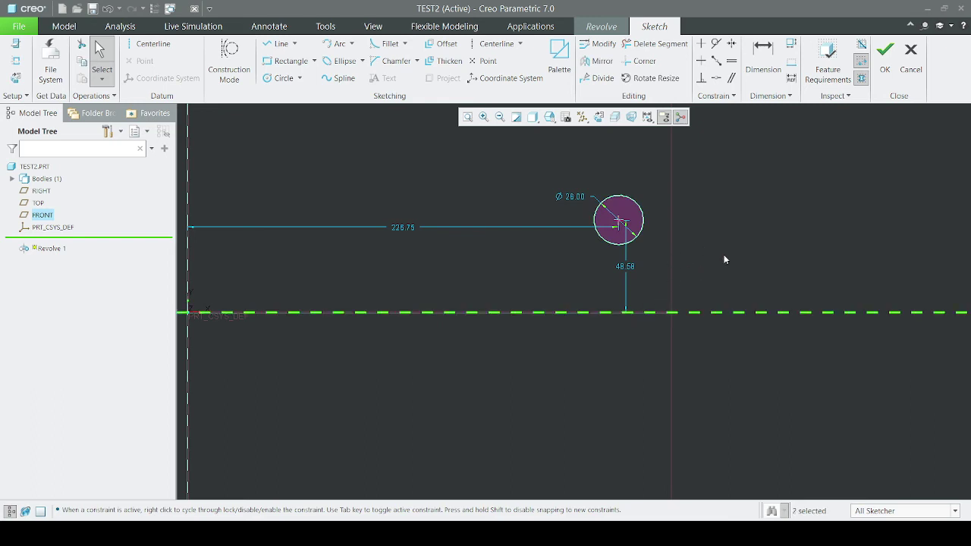
pyautogui.click(751, 238)
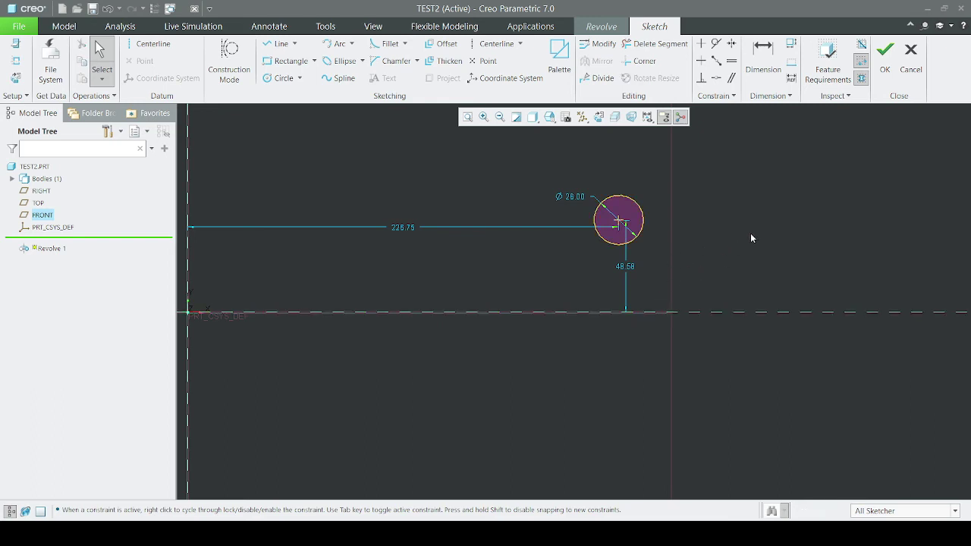
pyautogui.click(717, 79)
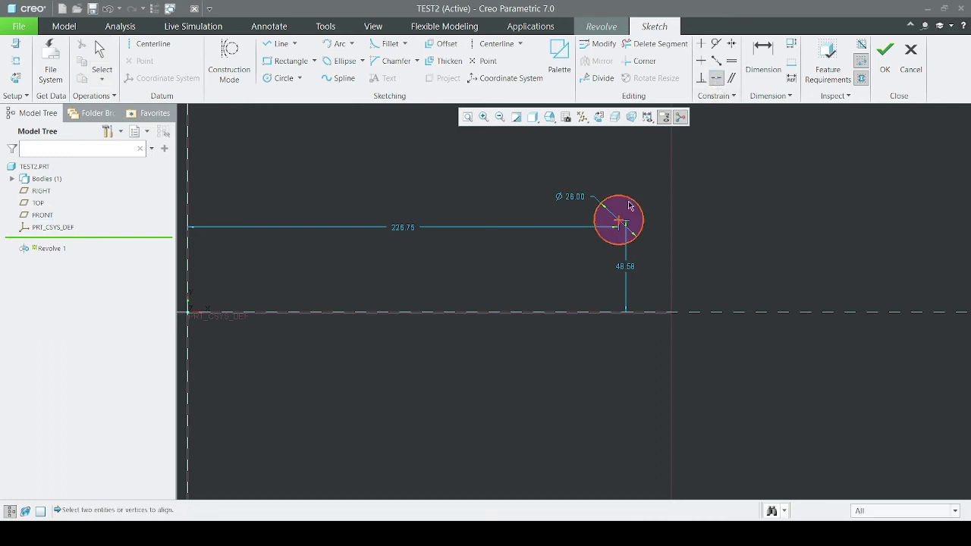
pyautogui.click(621, 223)
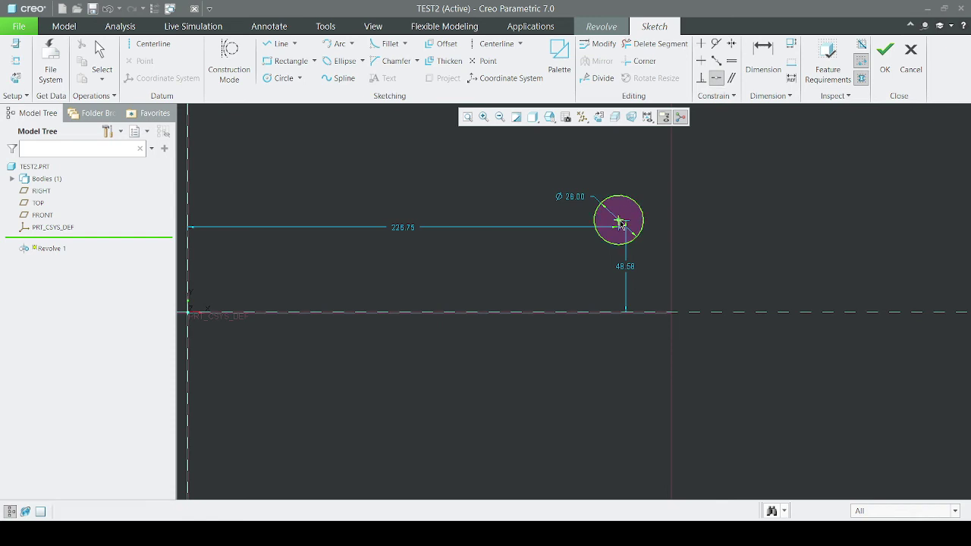
pyautogui.click(642, 311)
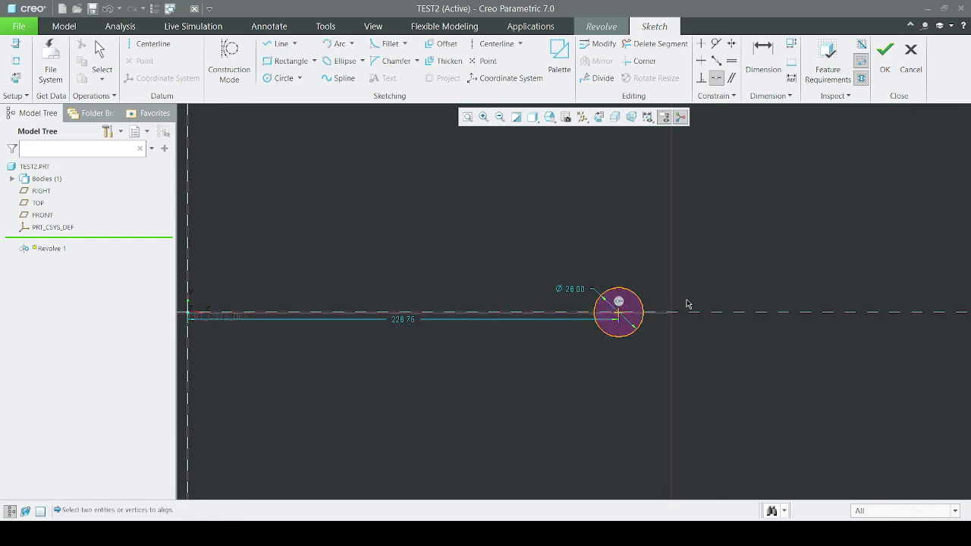
# Set the circle's diameter to 20 and move the diameter and horizontal distance dimensions clear of the sketch
pyautogui.scroll(-2, 688, 305)
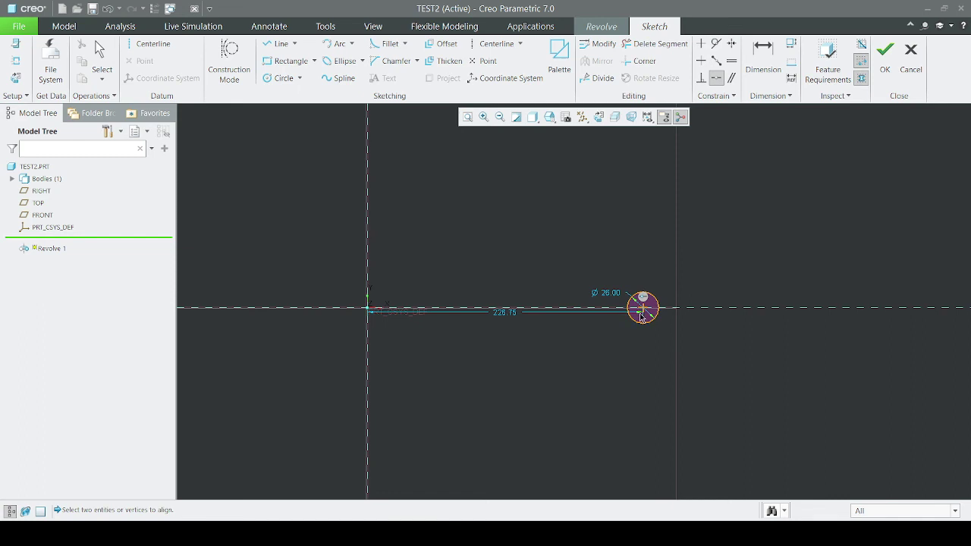
pyautogui.scroll(1, 643, 312)
pyautogui.middleClick(622, 344)
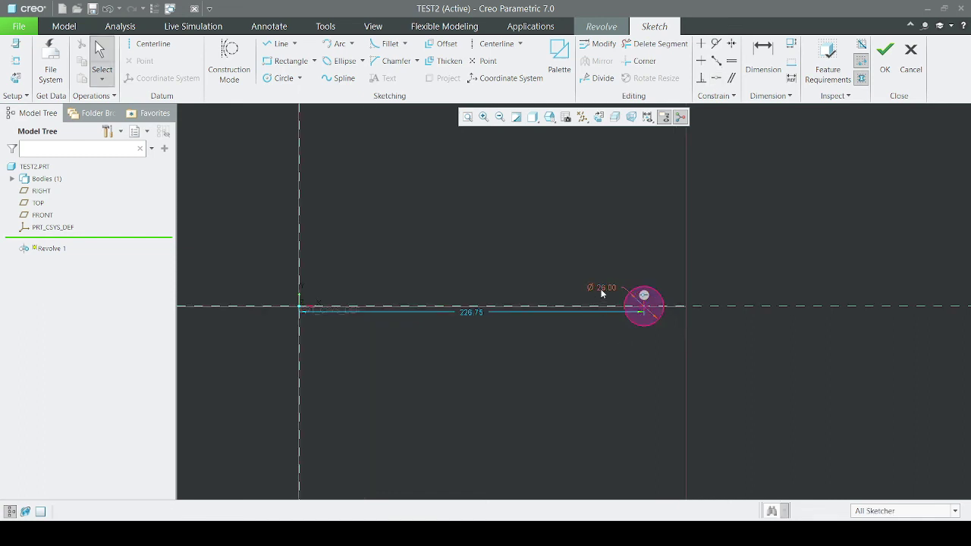
pyautogui.doubleClick(601, 290)
pyautogui.write('20')
pyautogui.press('Return')
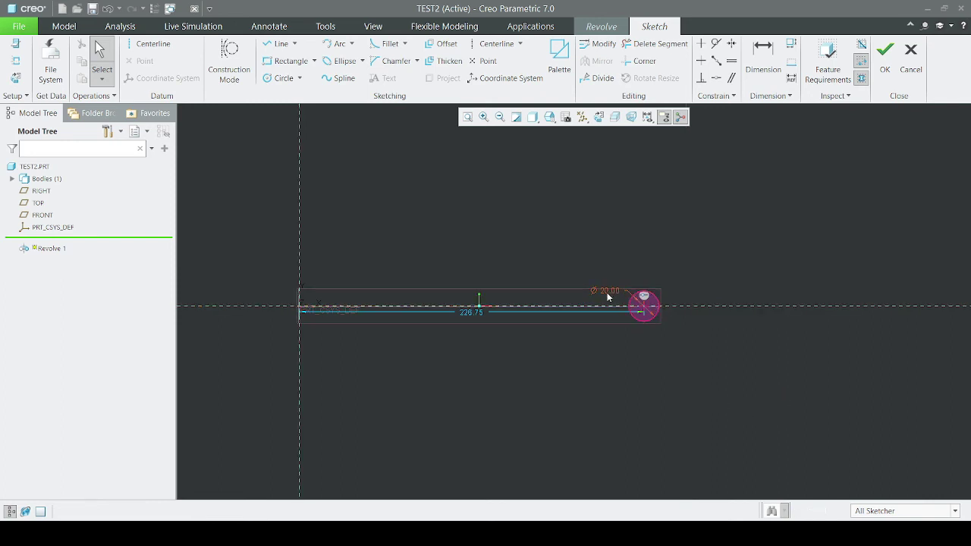
pyautogui.moveTo(611, 293); pyautogui.dragTo(609, 265)
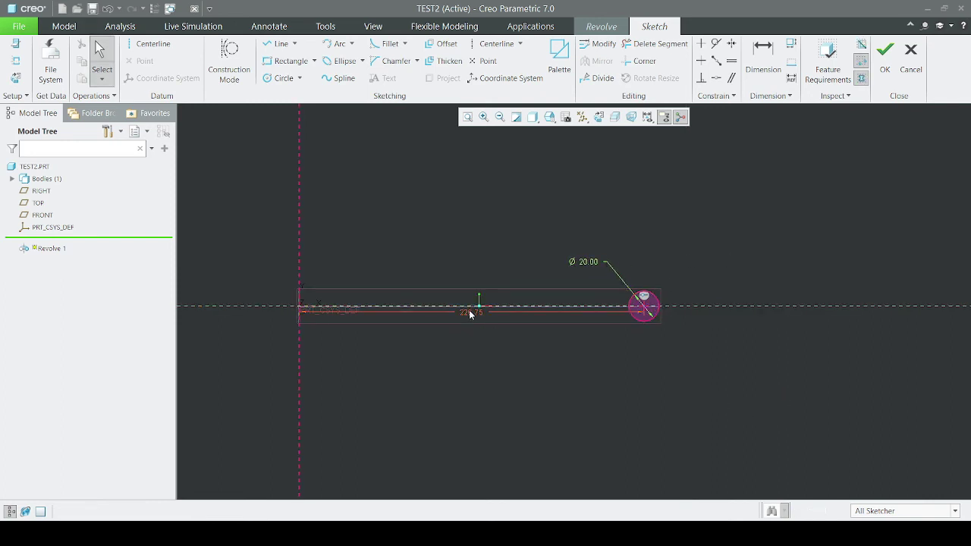
pyautogui.moveTo(469, 311); pyautogui.dragTo(464, 407)
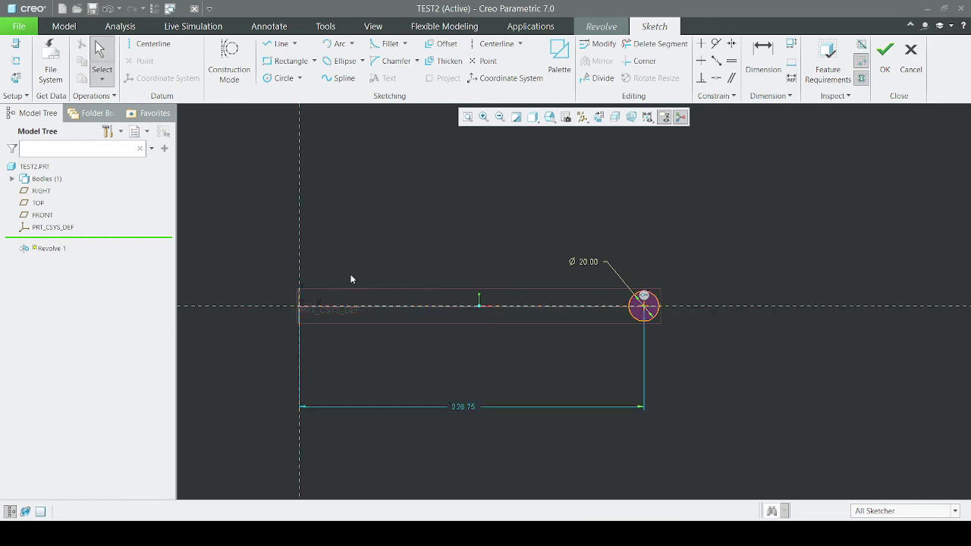
# Draw a vertical centerline through the origin as the axis of revolution
pyautogui.scroll(-2, 641, 313)
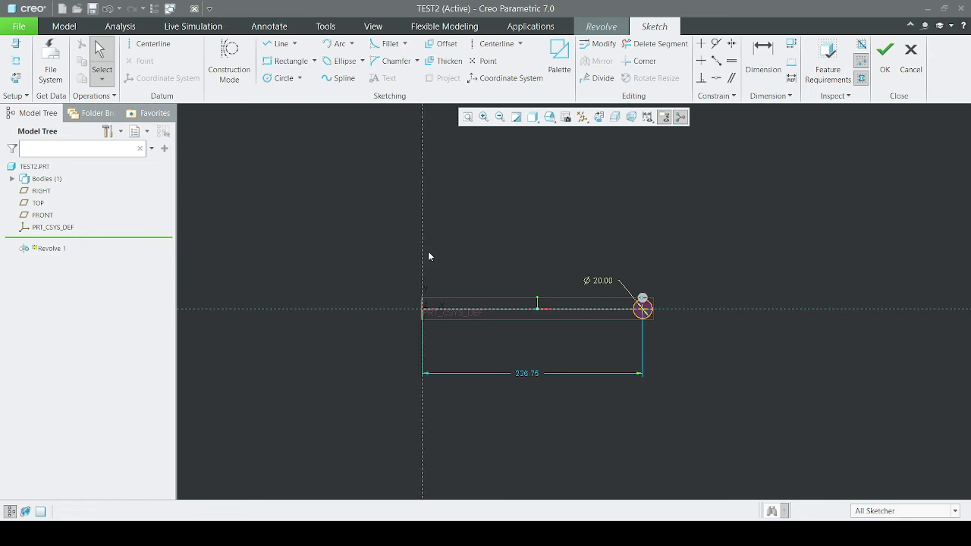
pyautogui.click(489, 44)
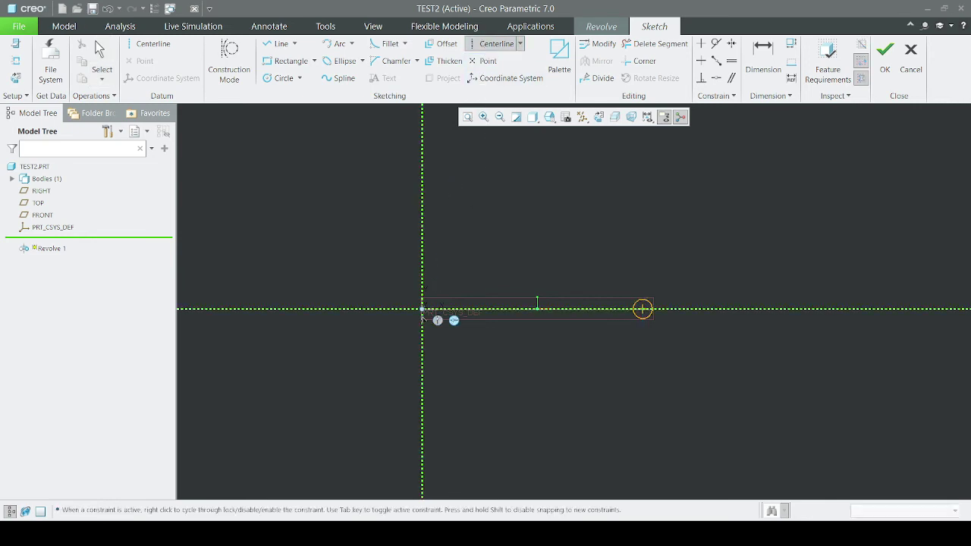
pyautogui.click(422, 309)
pyautogui.click(424, 207)
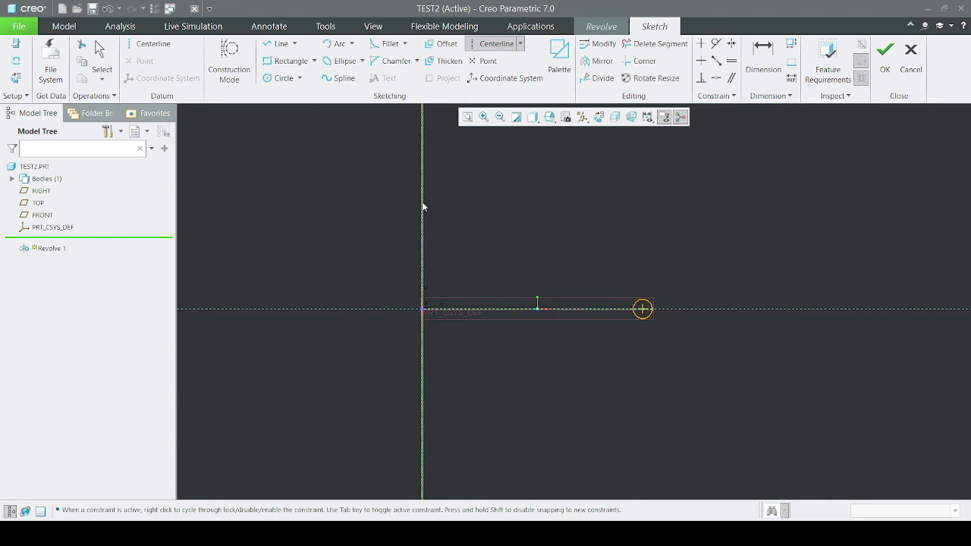
pyautogui.middleClick(423, 206)
pyautogui.scroll(-1, 424, 206)
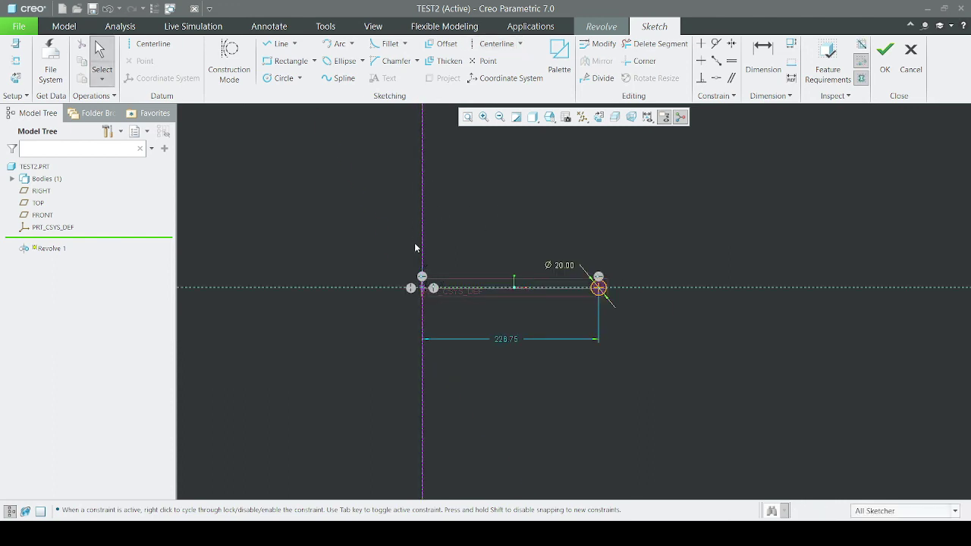
# Set the horizontal distance from the centerline to the circle's centre to 300
pyautogui.scroll(2, 505, 348)
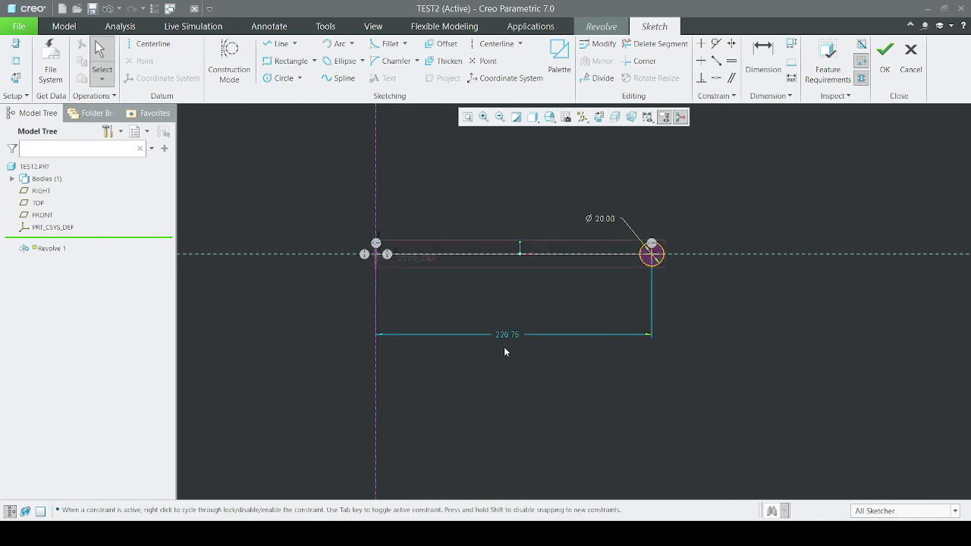
pyautogui.doubleClick(507, 337)
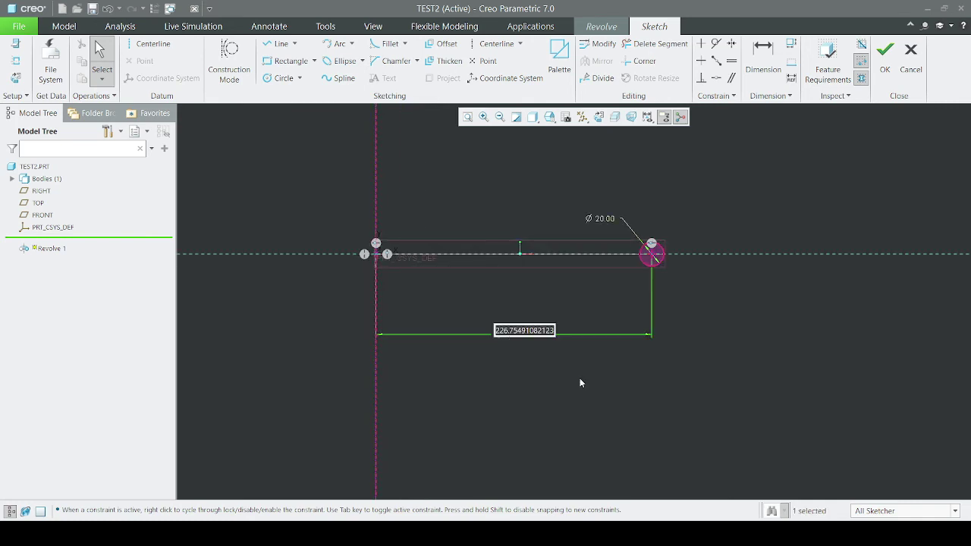
pyautogui.write('300')
pyautogui.press('Return')
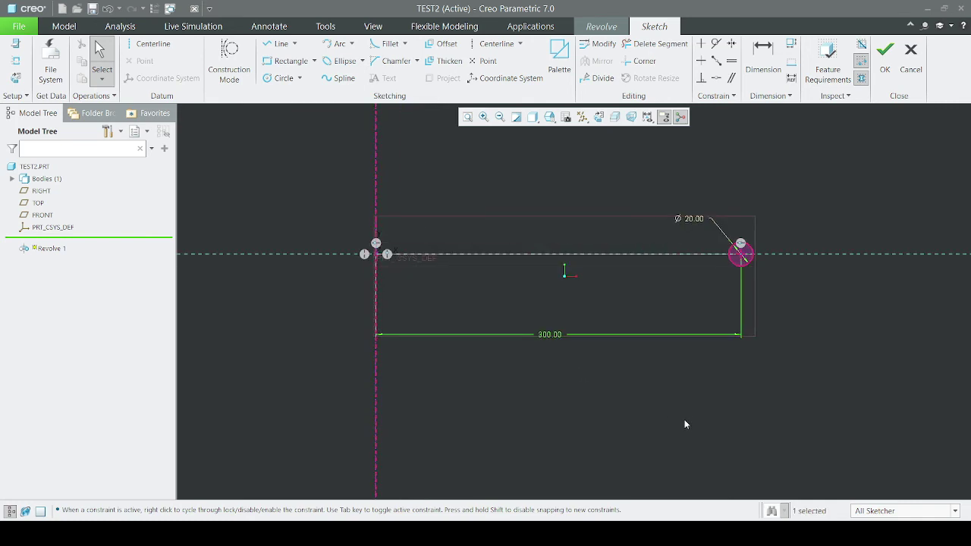
pyautogui.click(660, 411)
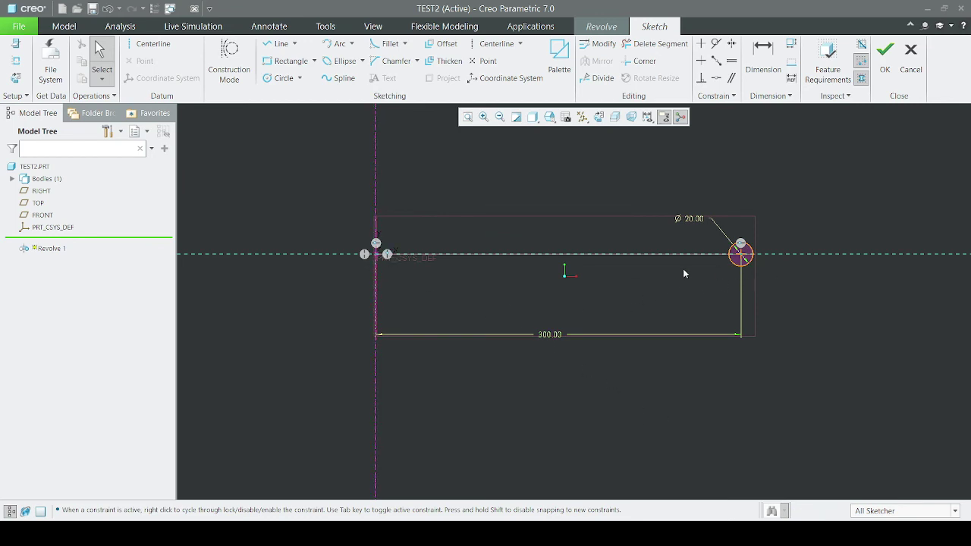
# Finish the section sketch and complete the solid revolve through 360 degrees
pyautogui.scroll(-2, 636, 303)
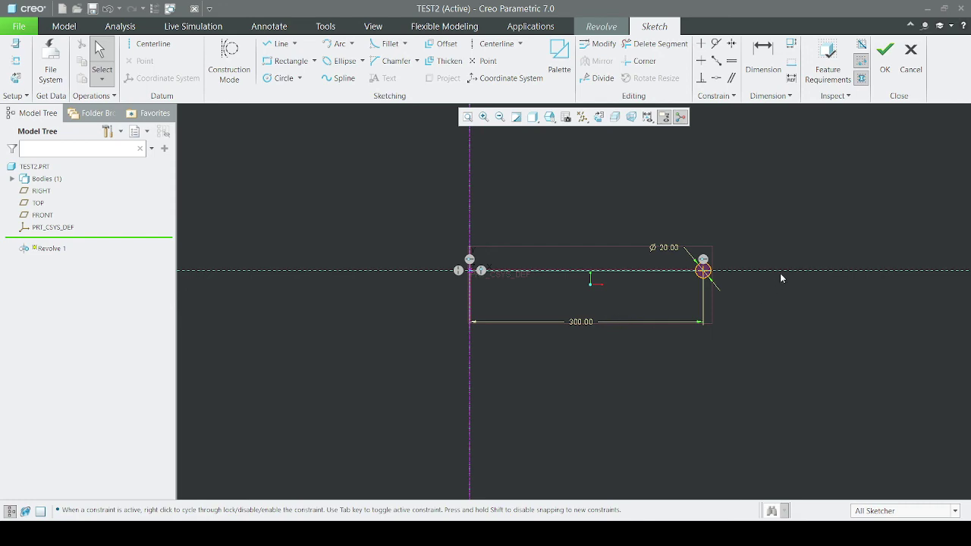
pyautogui.click(884, 68)
pyautogui.moveTo(694, 283); pyautogui.dragTo(587, 292, button='middle')
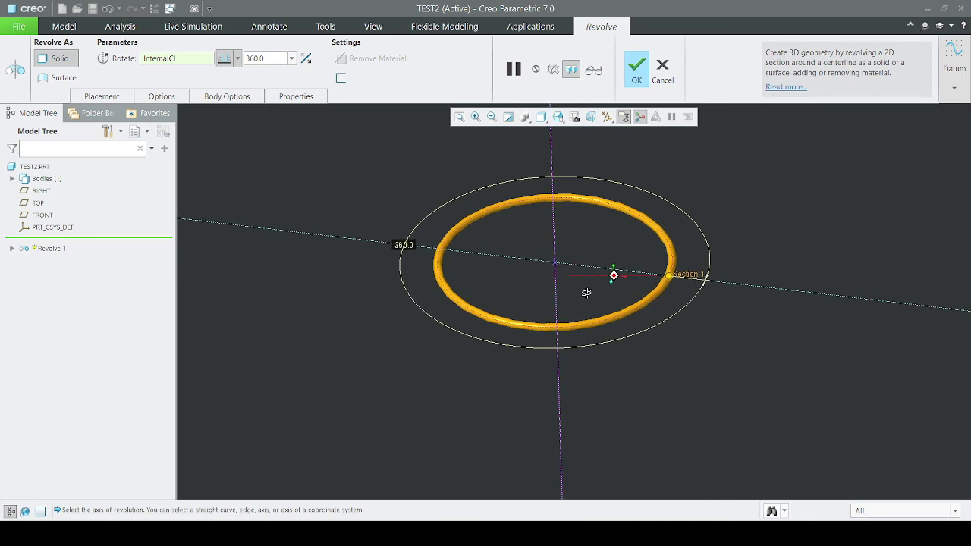
pyautogui.click(636, 74)
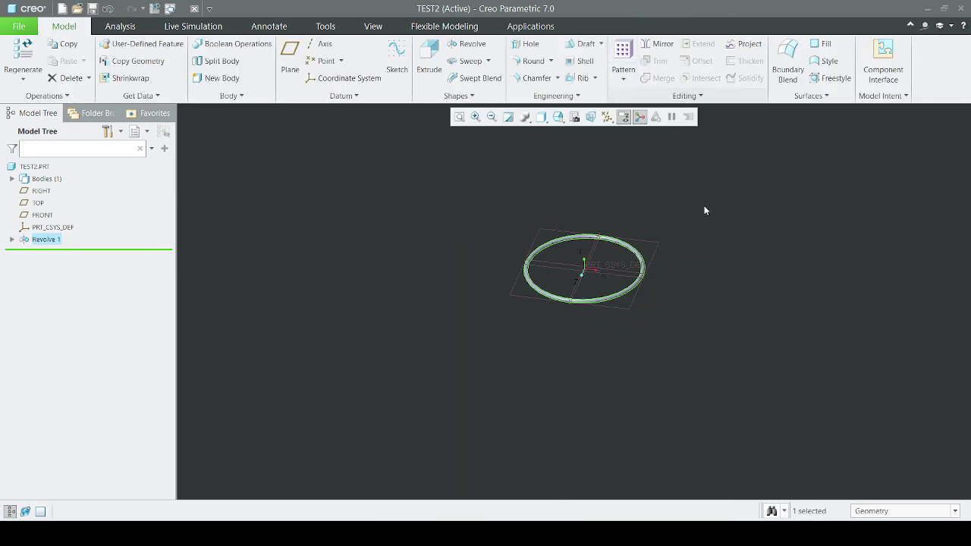
pyautogui.scroll(5, 568, 254)
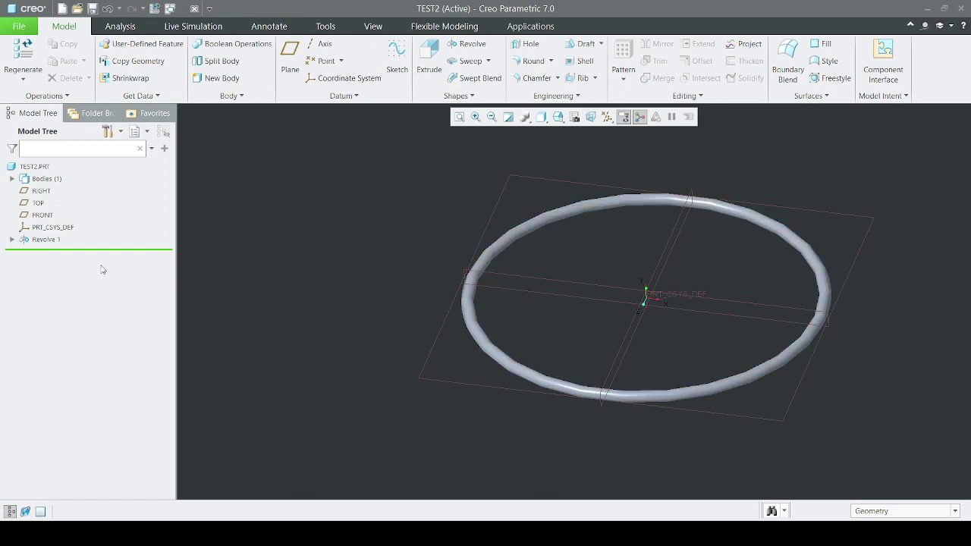
# Redefine Revolve 1, open its section sketch for editing and orient the sketch view to 2D
pyautogui.click(46, 241)
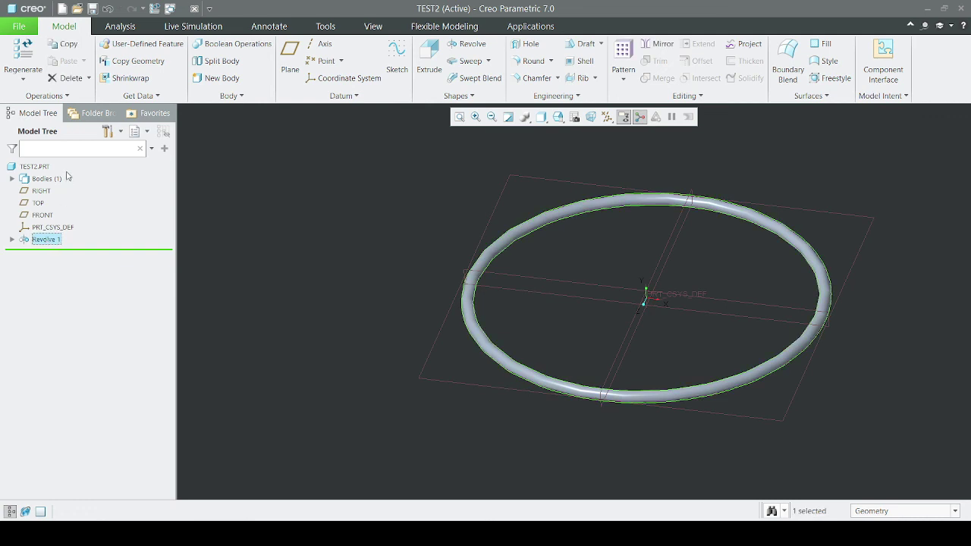
pyautogui.click(481, 235)
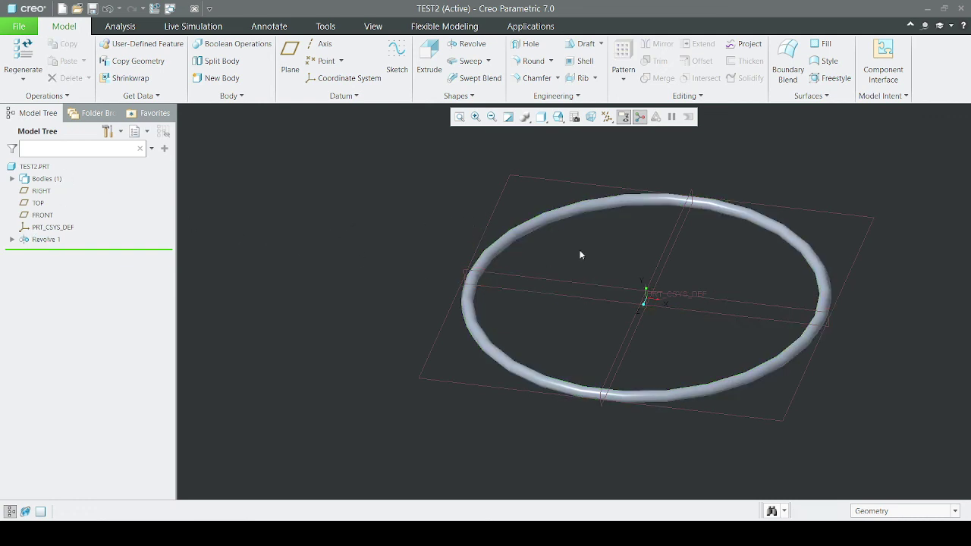
pyautogui.click(56, 241)
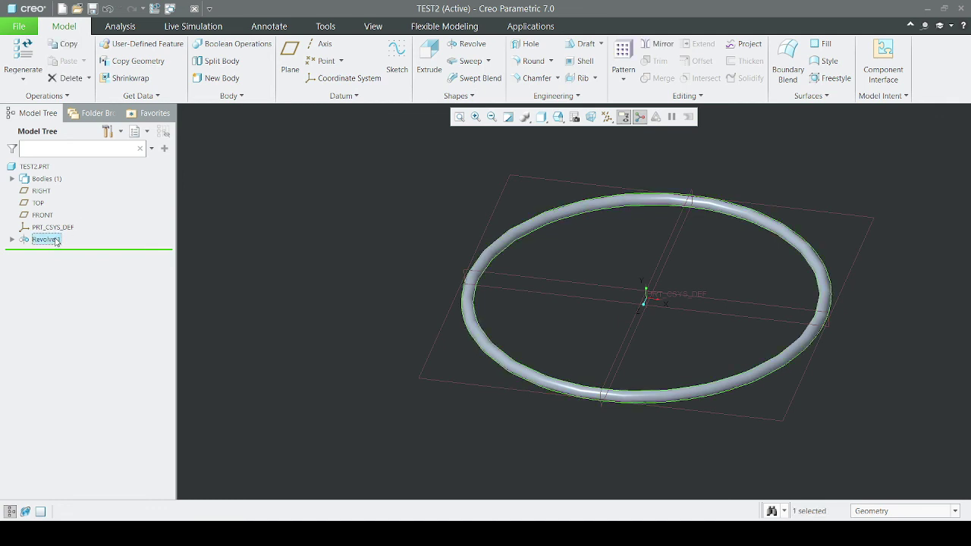
pyautogui.click(81, 175)
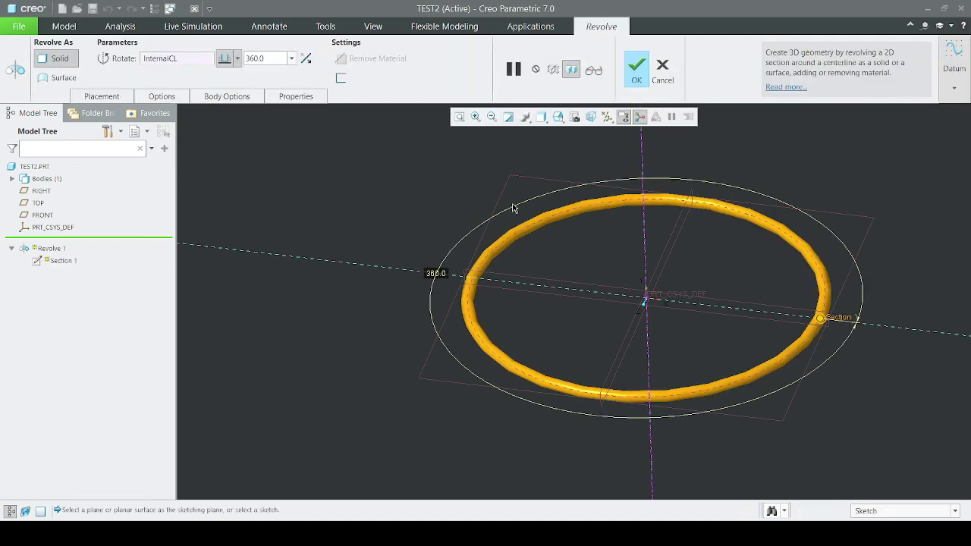
pyautogui.click(102, 97)
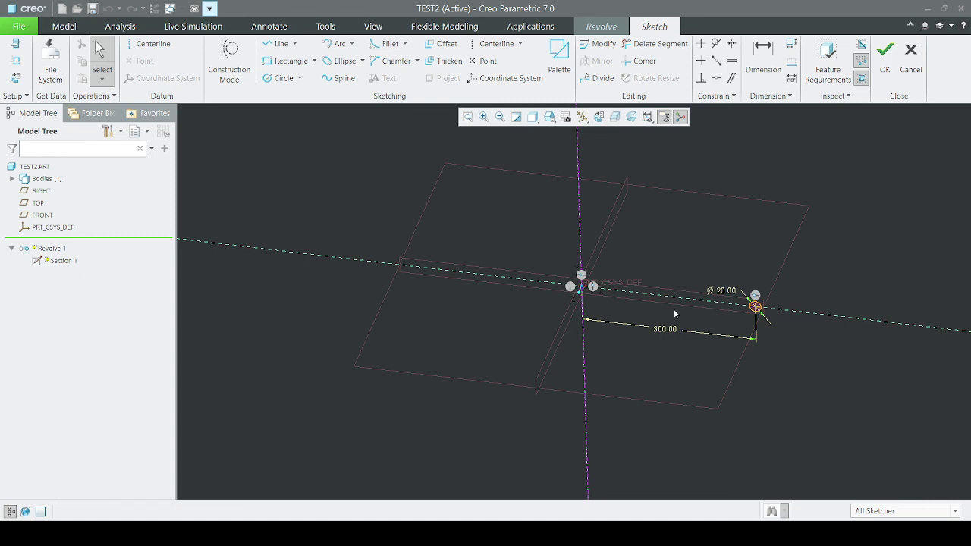
pyautogui.click(599, 118)
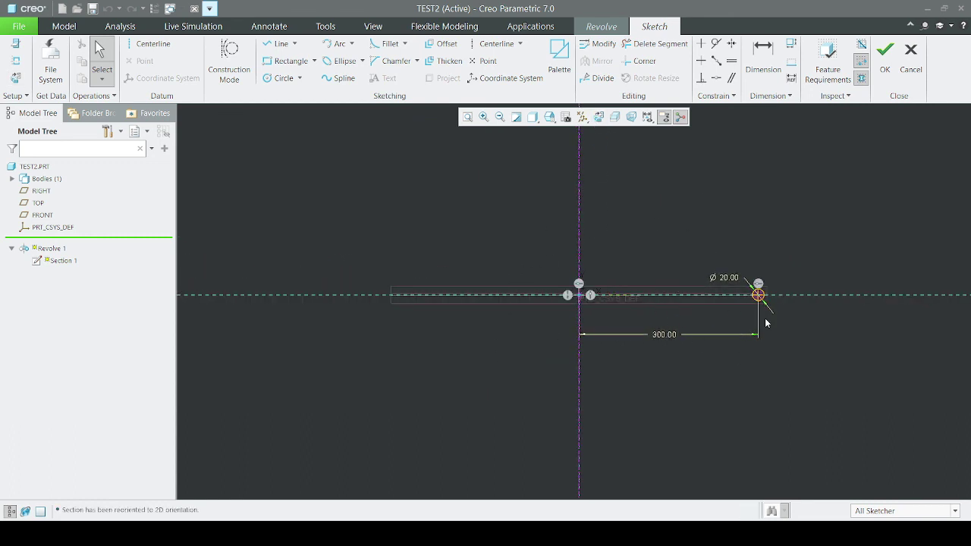
# Set the circle's distance from the centerline to 500 and its diameter to 60
pyautogui.doubleClick(664, 338)
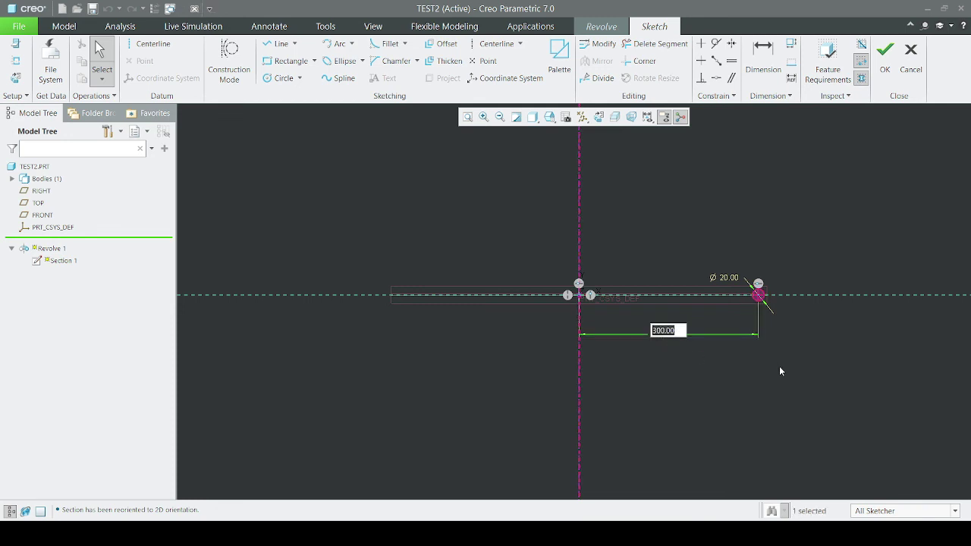
pyautogui.write('500')
pyautogui.press('Return')
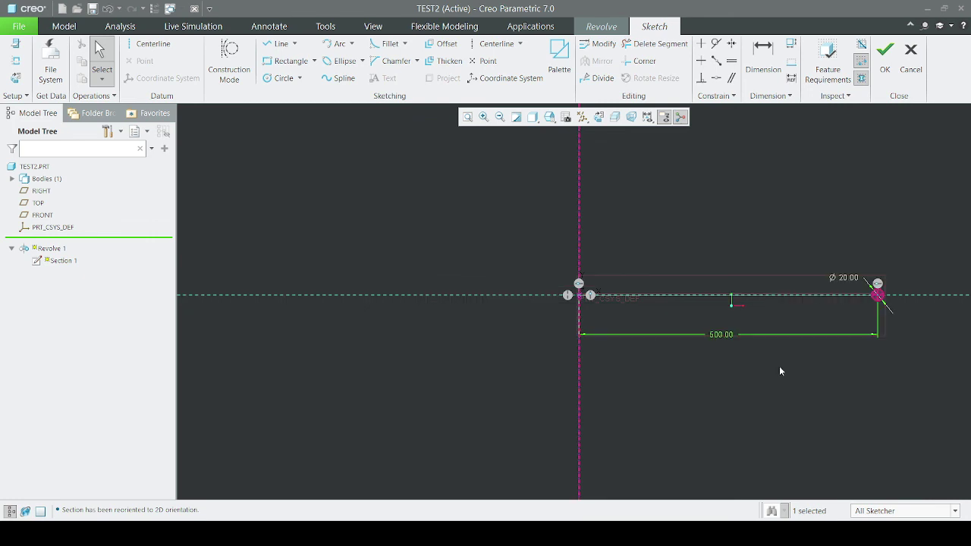
pyautogui.doubleClick(838, 280)
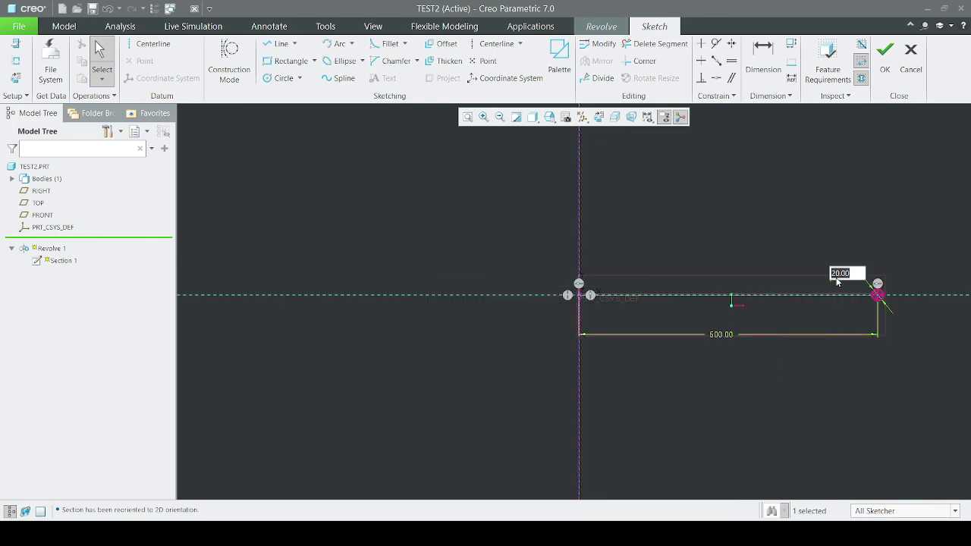
pyautogui.write('60')
pyautogui.press('Return')
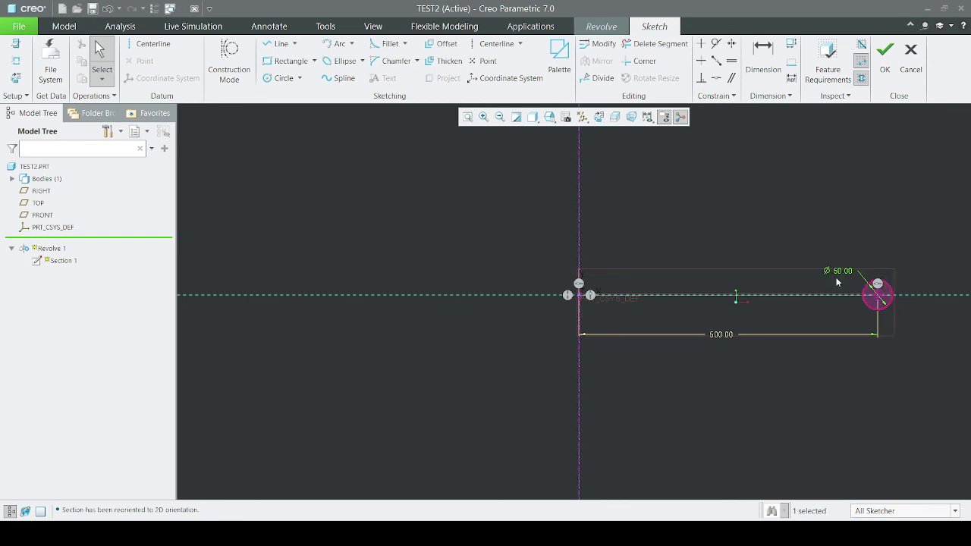
# Finish the edited section sketch and accept the redefined revolve as a full ring
pyautogui.click(885, 76)
pyautogui.scroll(2, 646, 260)
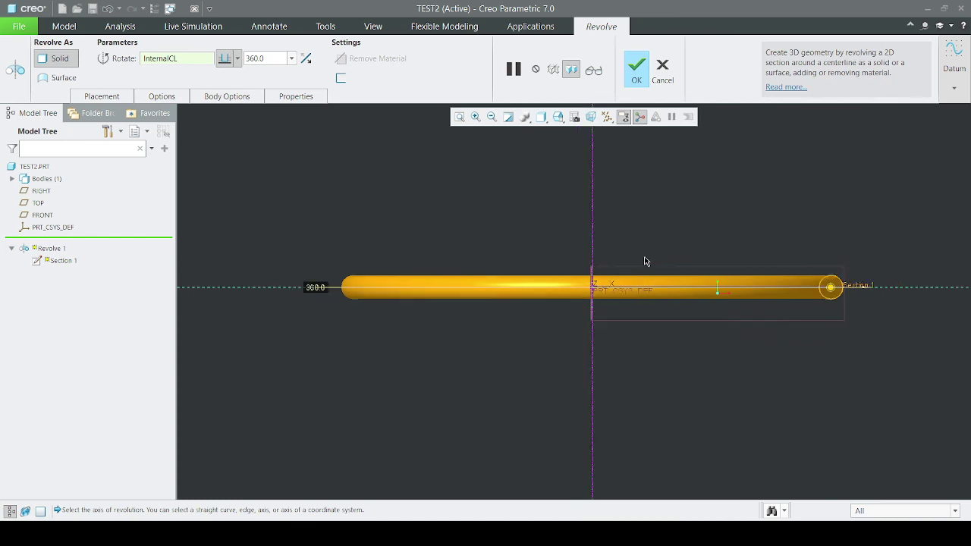
pyautogui.moveTo(646, 260)
pyautogui.mouseDown(button='middle')
pyautogui.moveTo(651, 252)
pyautogui.moveTo(648, 260)
pyautogui.mouseUp(button='middle')
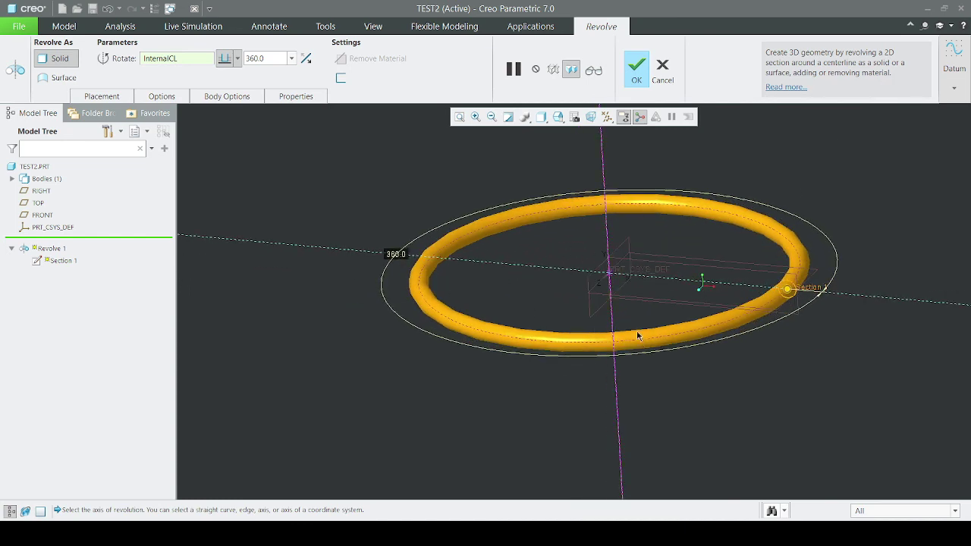
pyautogui.click(635, 85)
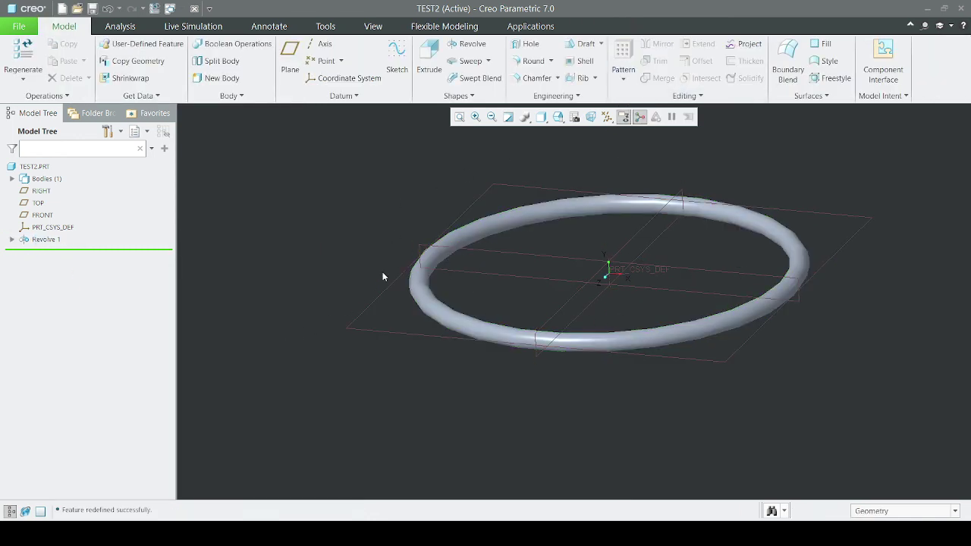
# Redefine Revolve 1 again and try rotation angles of 90 and 180 degrees
pyautogui.click(46, 240)
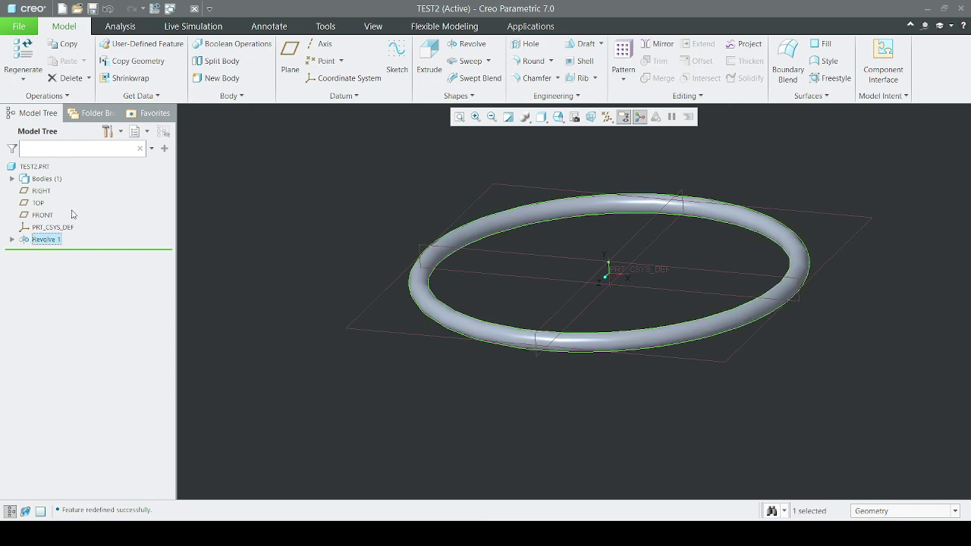
pyautogui.click(69, 181)
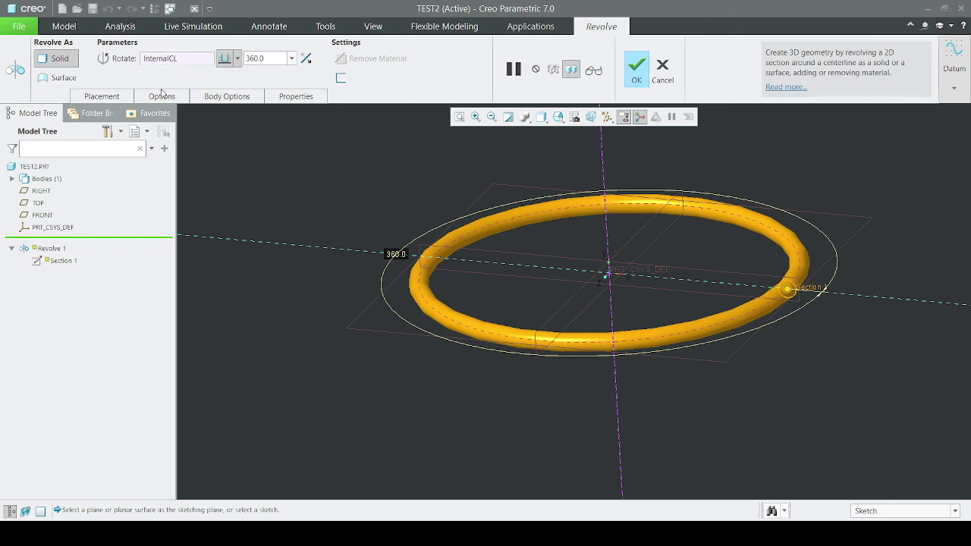
pyautogui.doubleClick(263, 60)
pyautogui.write('90')
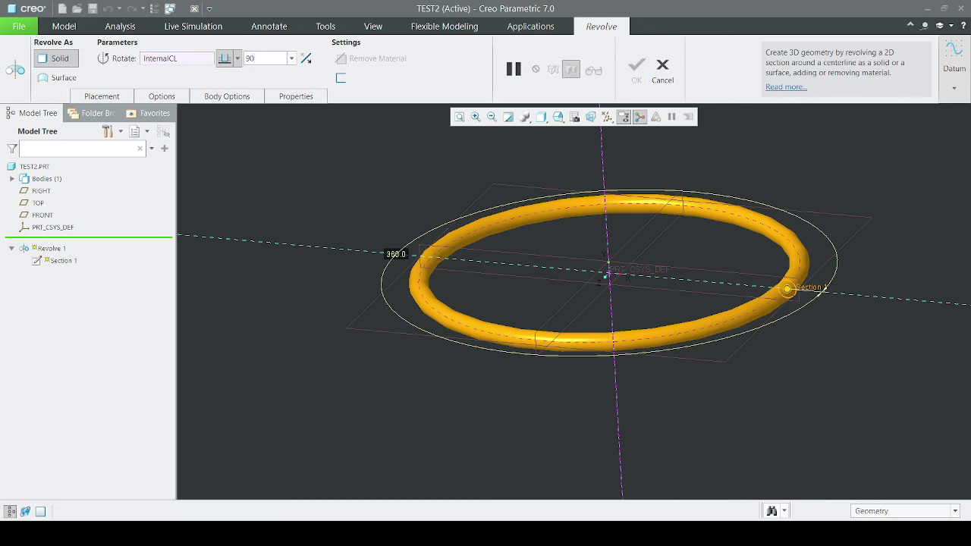
pyautogui.press('Return')
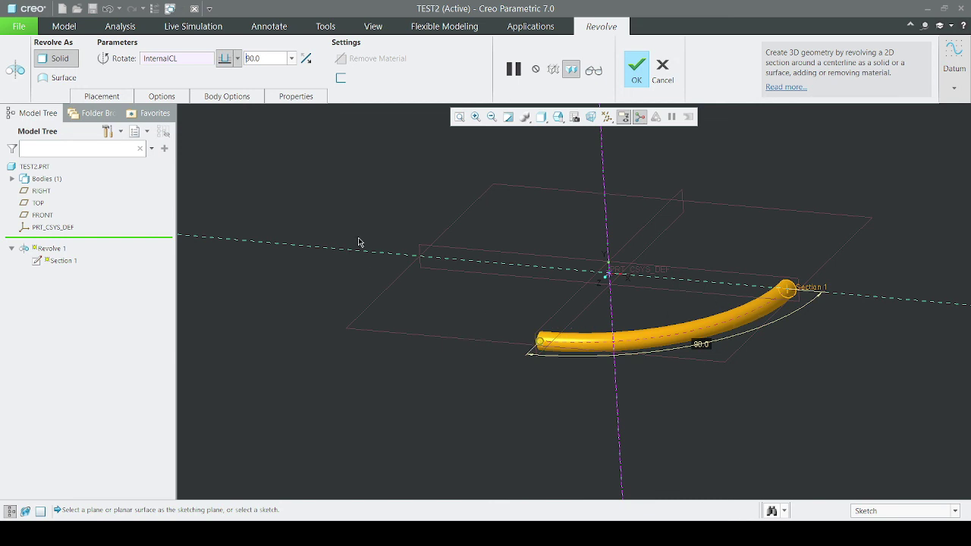
pyautogui.write('180')
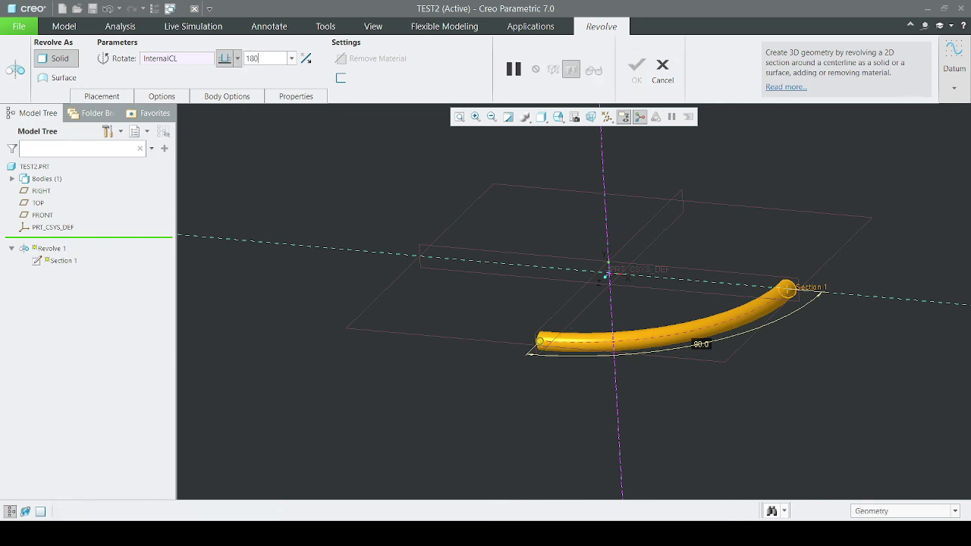
pyautogui.press('Return')
# Set the revolve's rotation angle to 270 degrees and accept the redefined feature
pyautogui.doubleClick(272, 61)
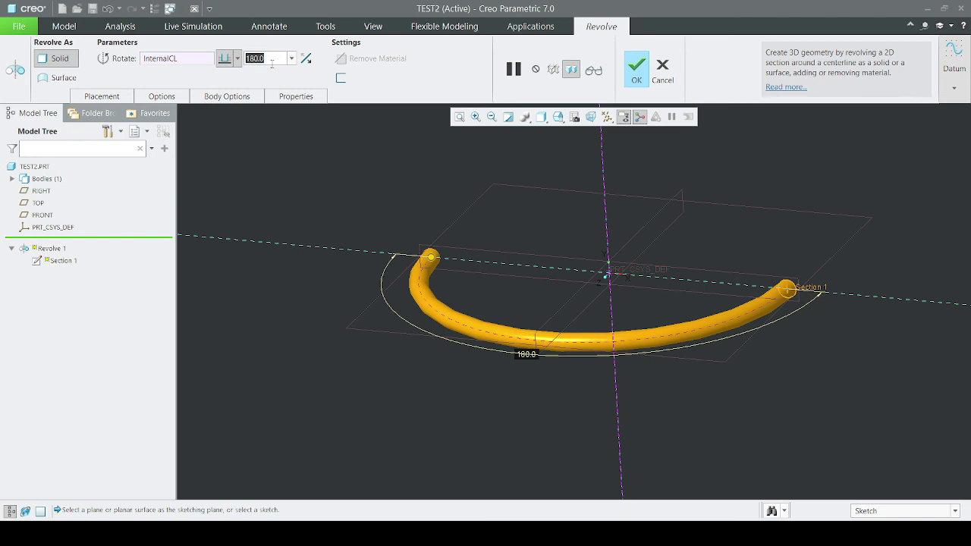
pyautogui.write('270')
pyautogui.press('Return')
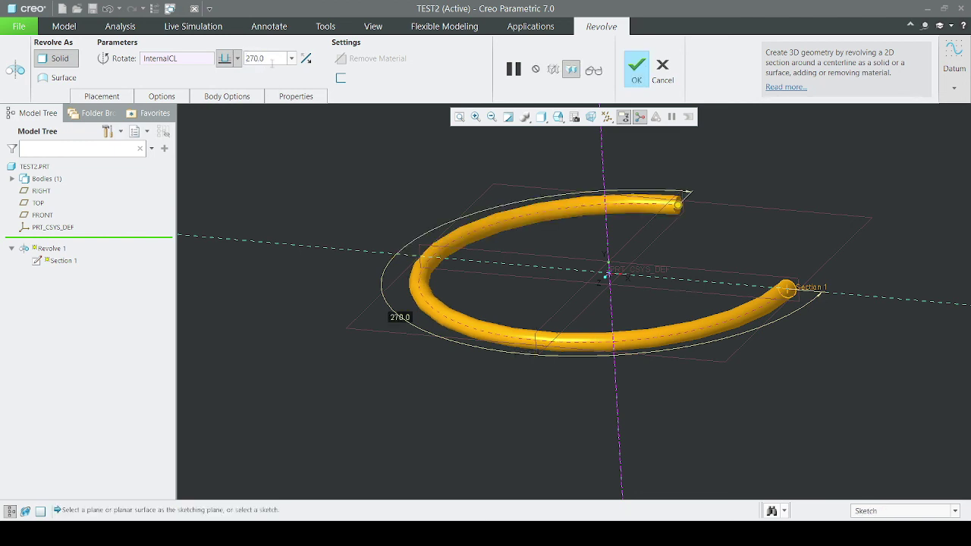
pyautogui.scroll(2, 563, 266)
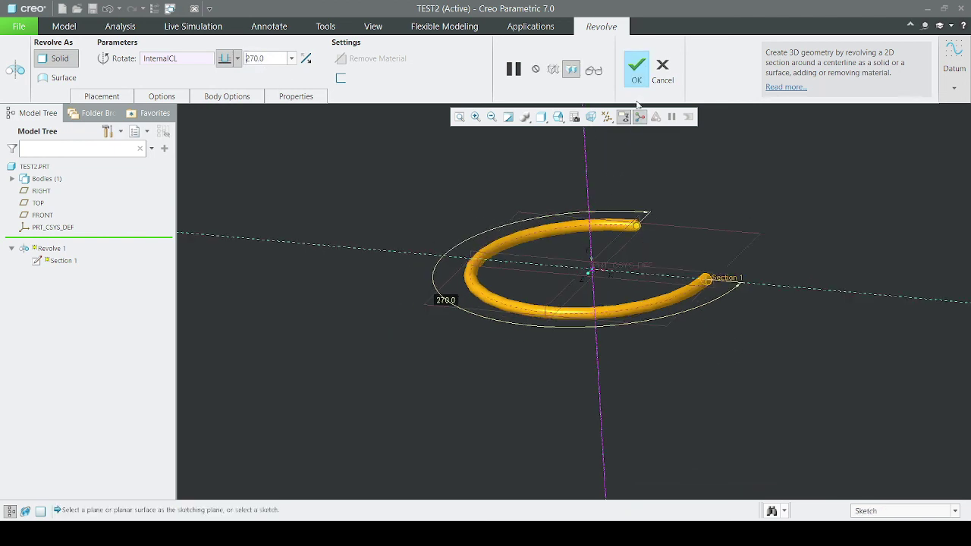
pyautogui.click(637, 68)
pyautogui.moveTo(521, 277); pyautogui.dragTo(550, 285, button='middle')
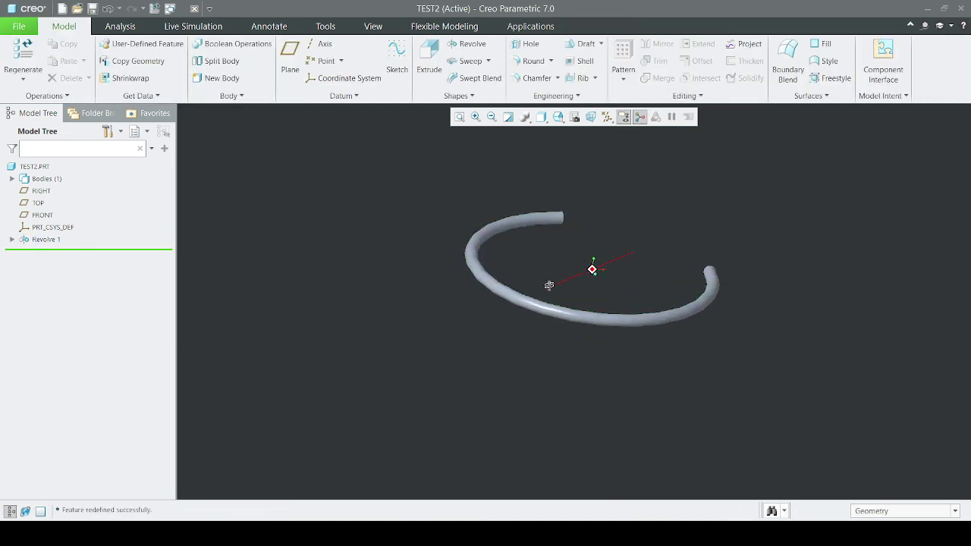